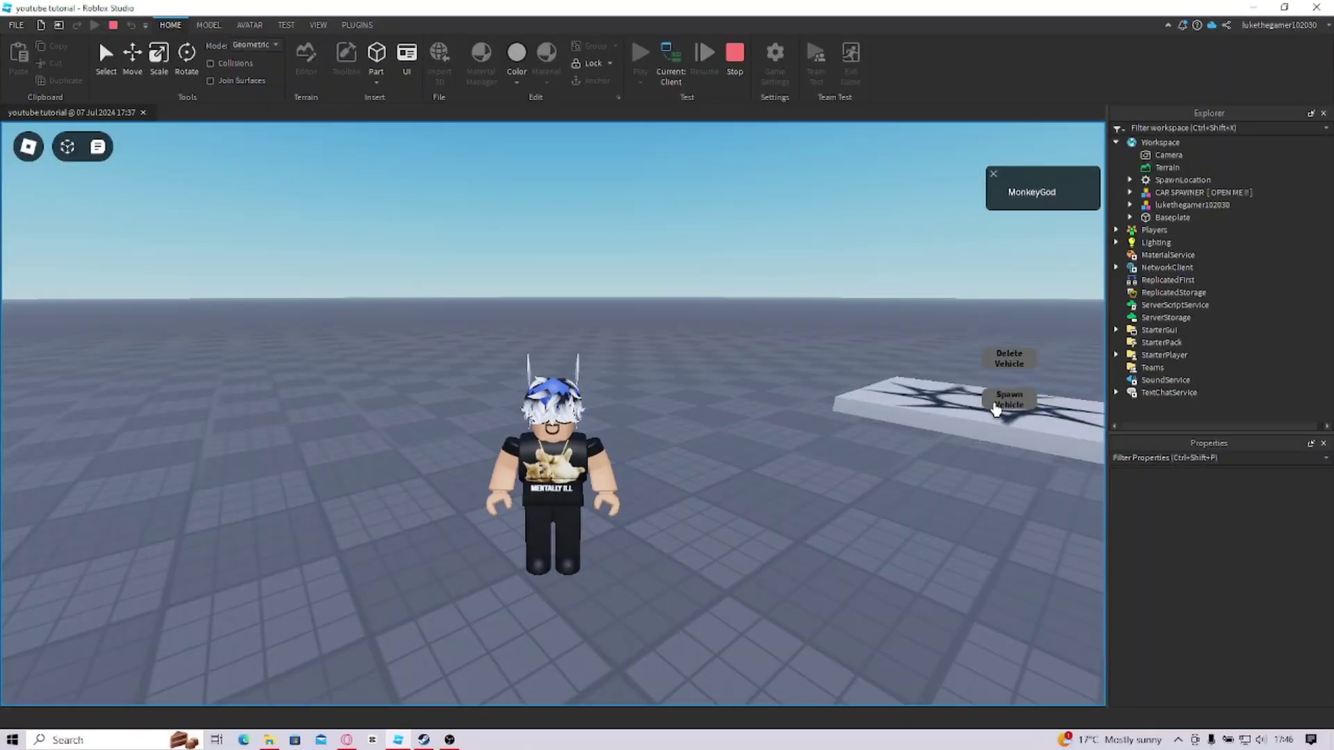
Spawn the drift car with the vehicle spawner in the play test and switch its engine on
{"action": "left_click", "coordinate": [995, 409]}
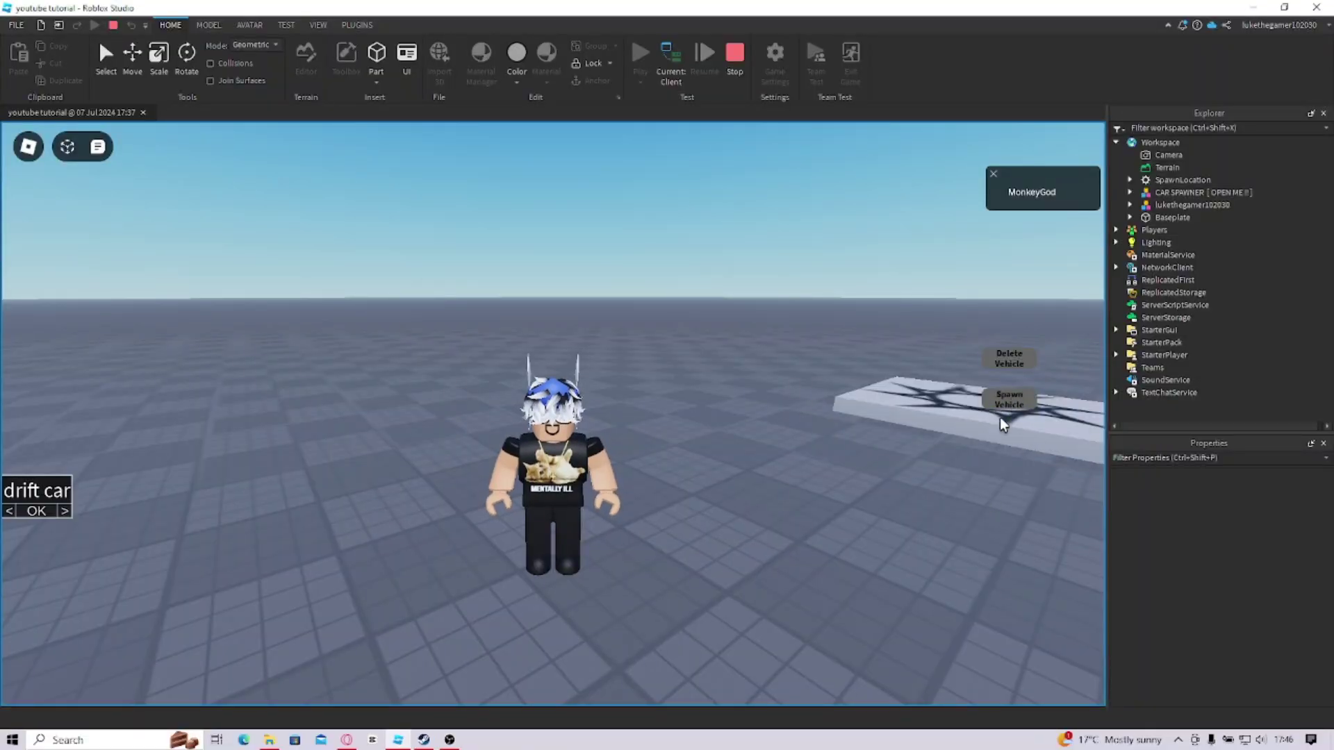
{"action": "left_click", "coordinate": [34, 512]}
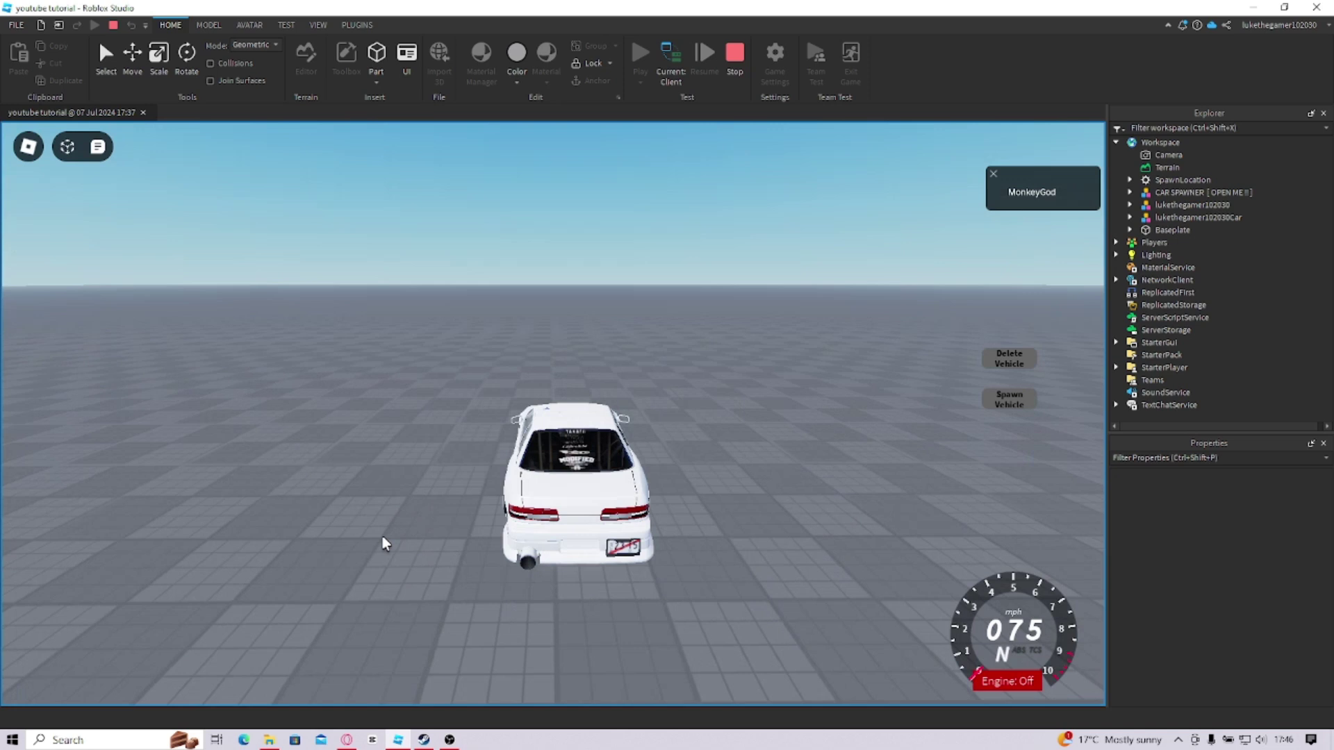
{"action": "left_click", "coordinate": [1002, 689]}
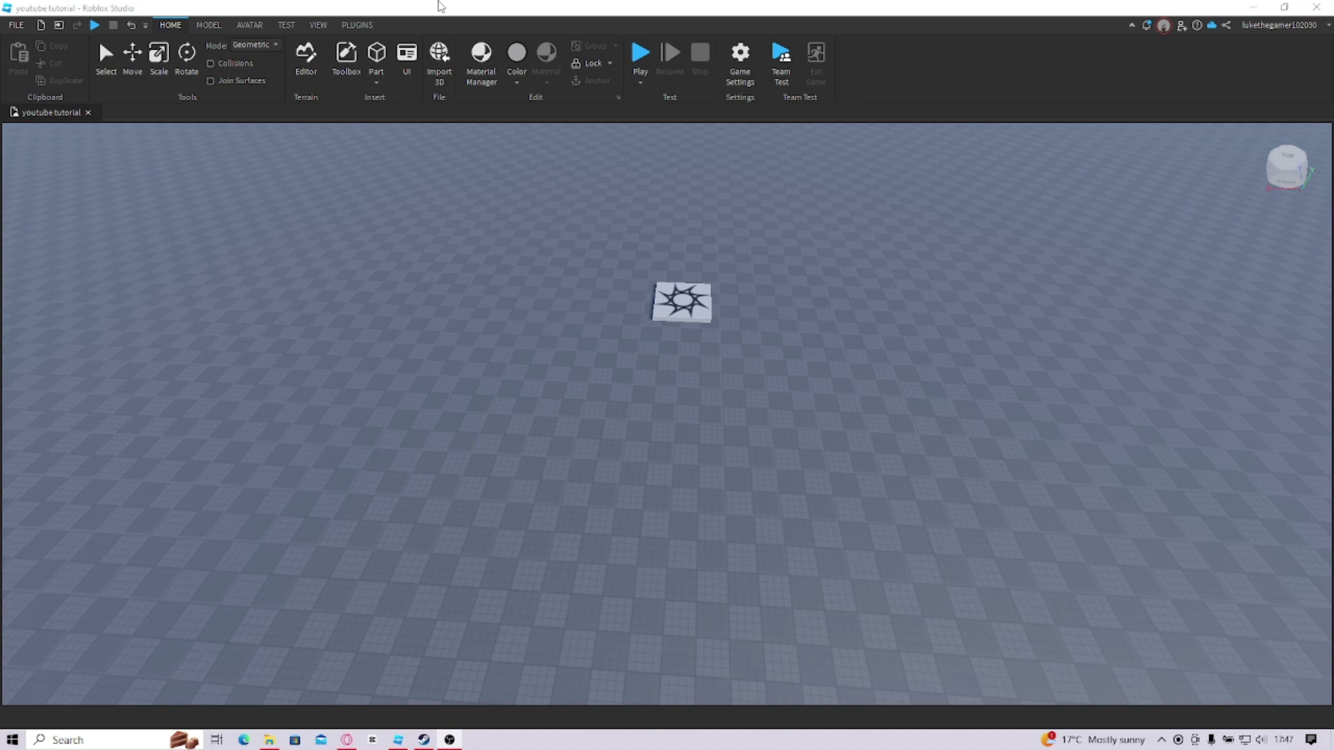
Show the Explorer and Properties panels in the workspace
{"action": "left_click", "coordinate": [321, 26]}
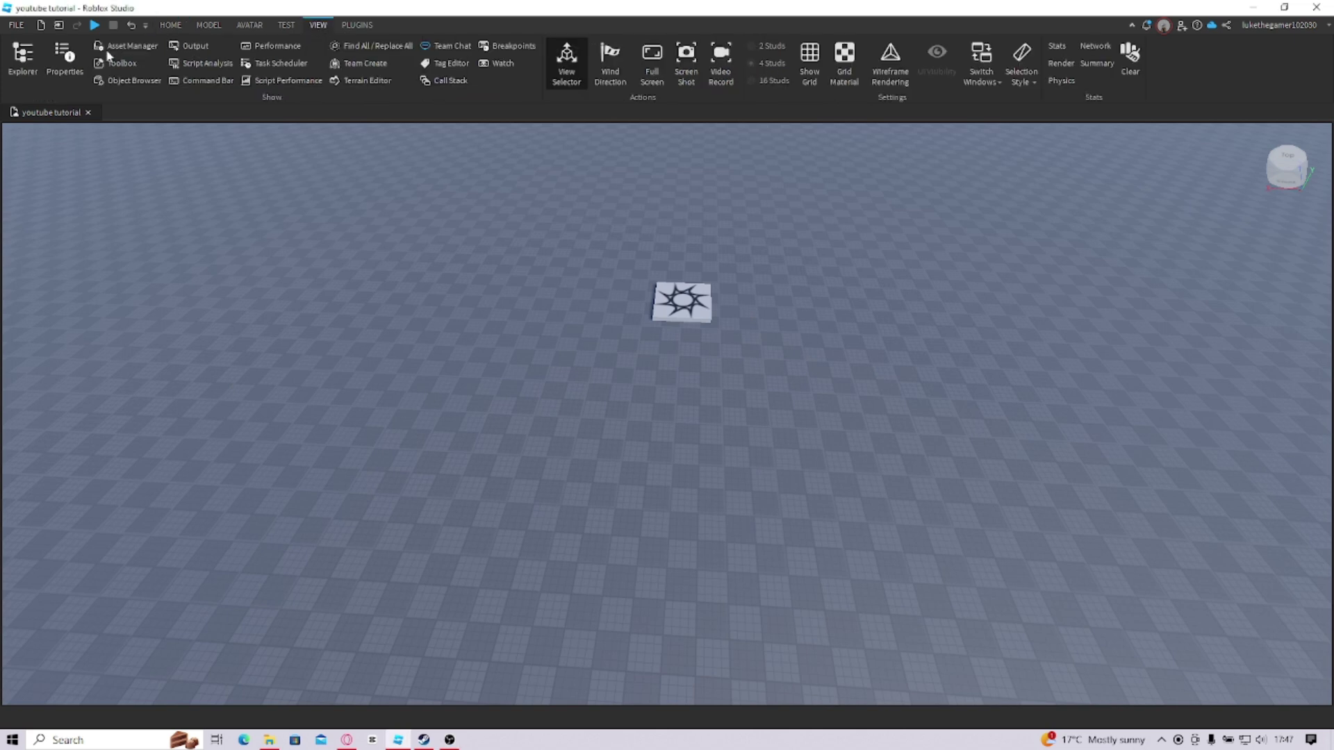
{"action": "left_click", "coordinate": [66, 59]}
{"action": "left_click", "coordinate": [23, 61]}
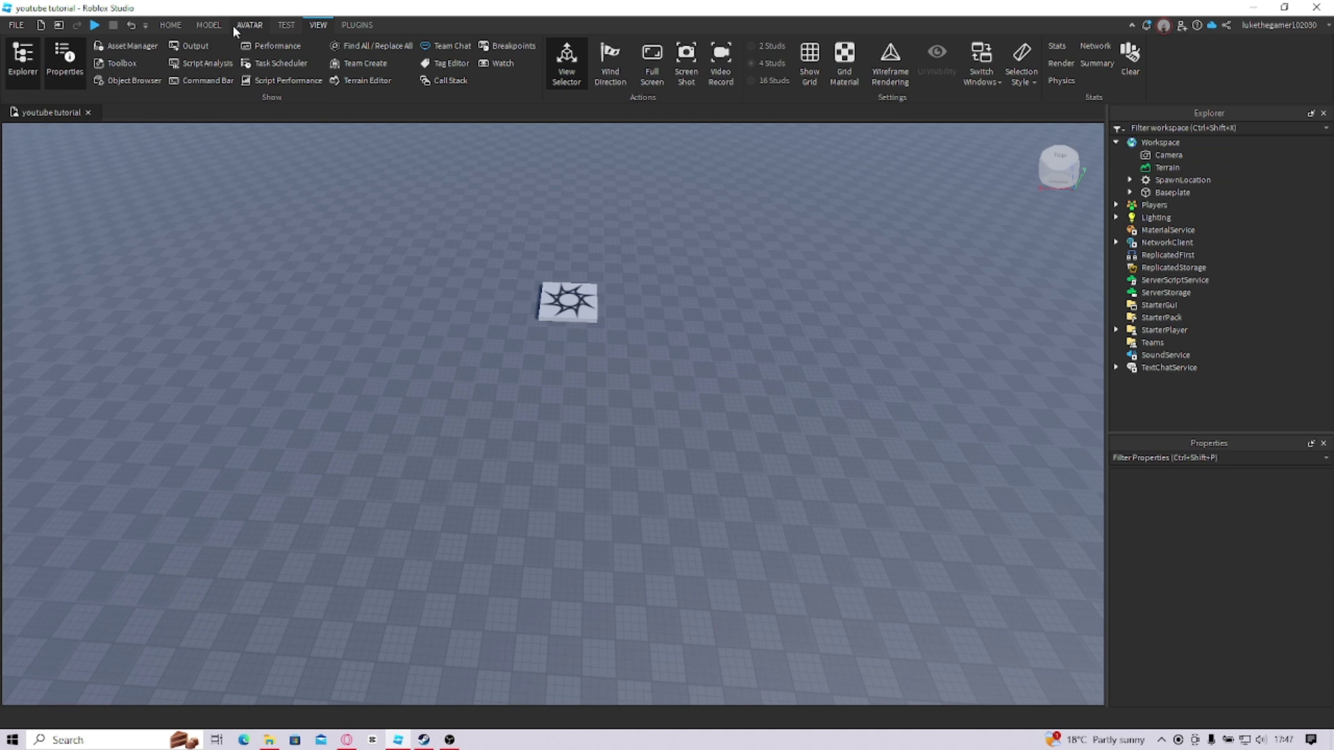
Insert the Best Car Spawner Gui model from the own-models inventory and delete its READ ME script
{"action": "left_click", "coordinate": [171, 26]}
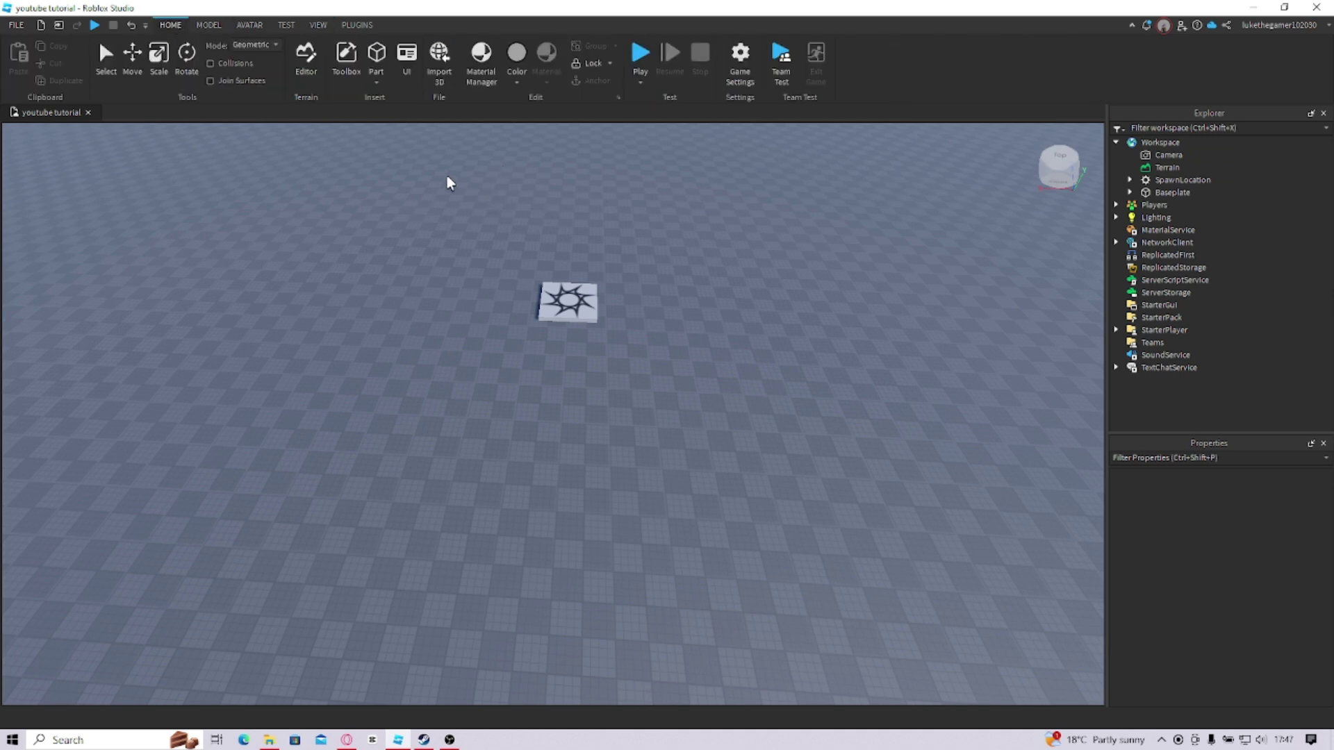
{"action": "left_click", "coordinate": [346, 59]}
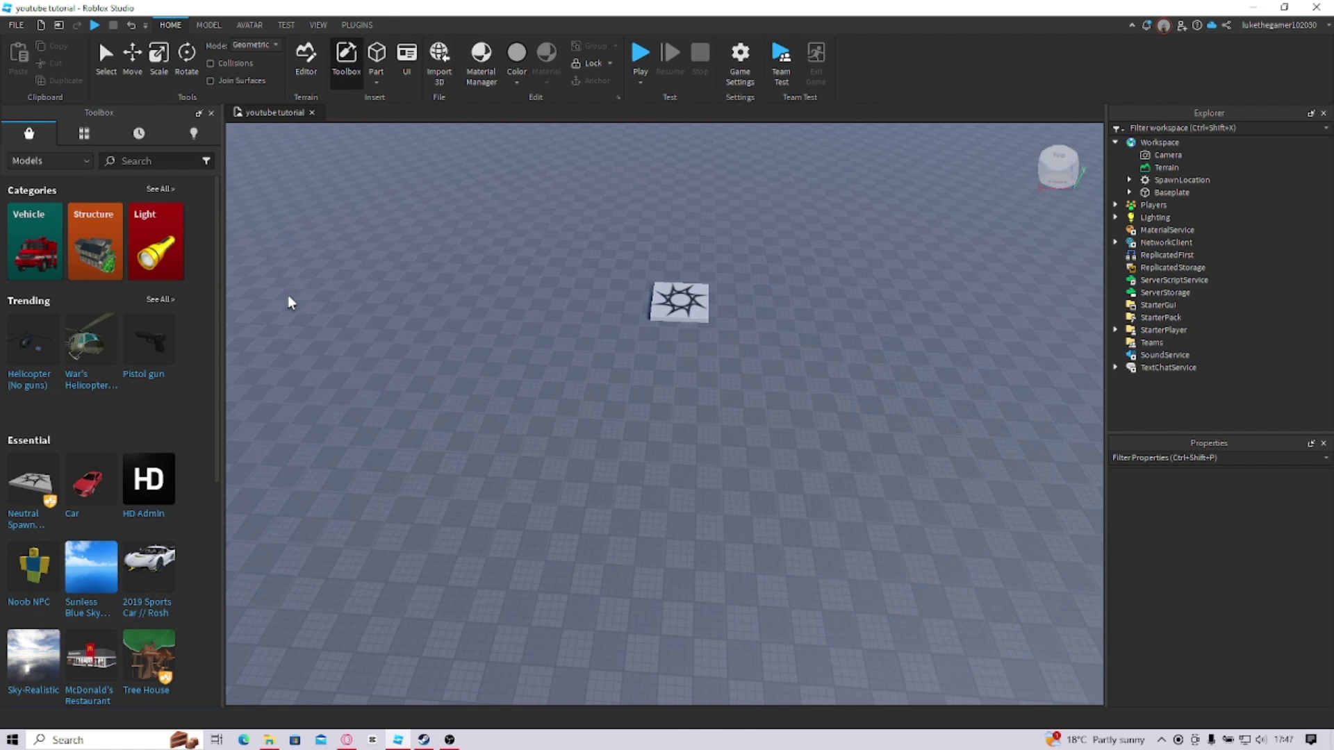
{"action": "left_click", "coordinate": [85, 136]}
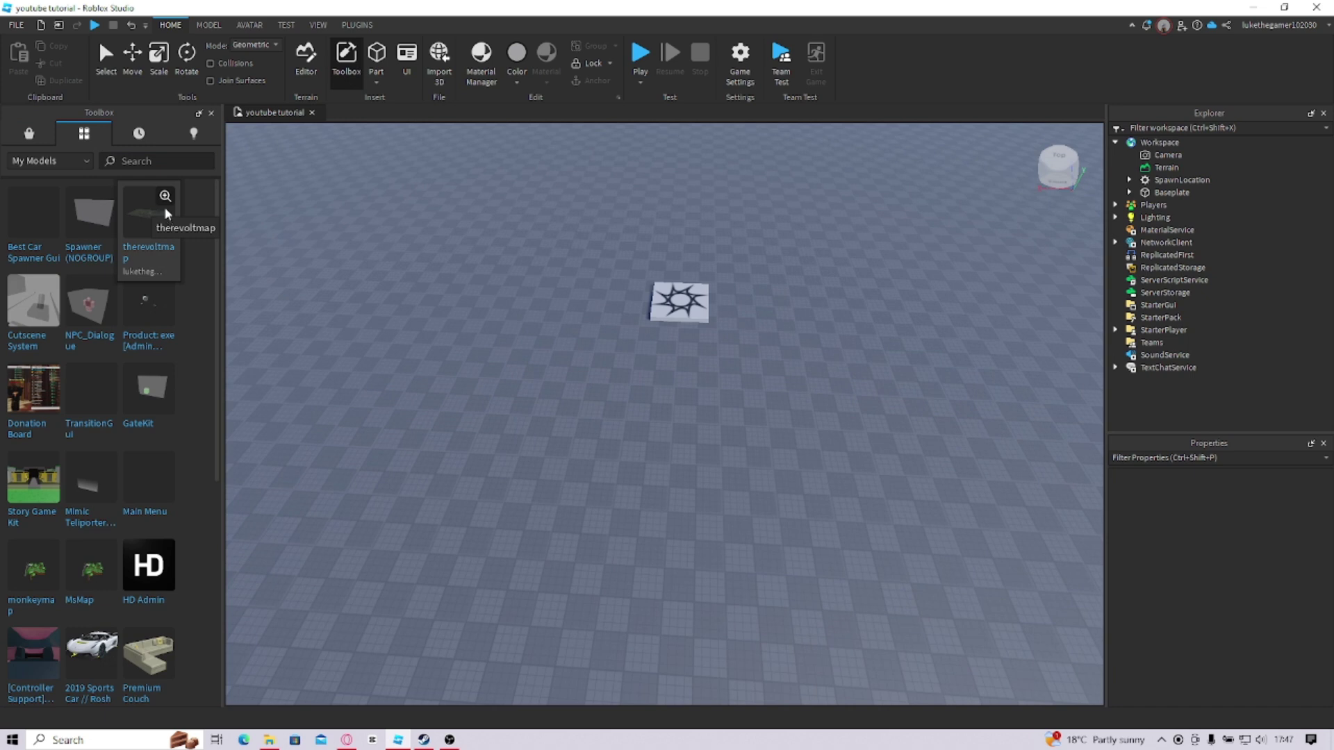
{"action": "left_click", "coordinate": [35, 226]}
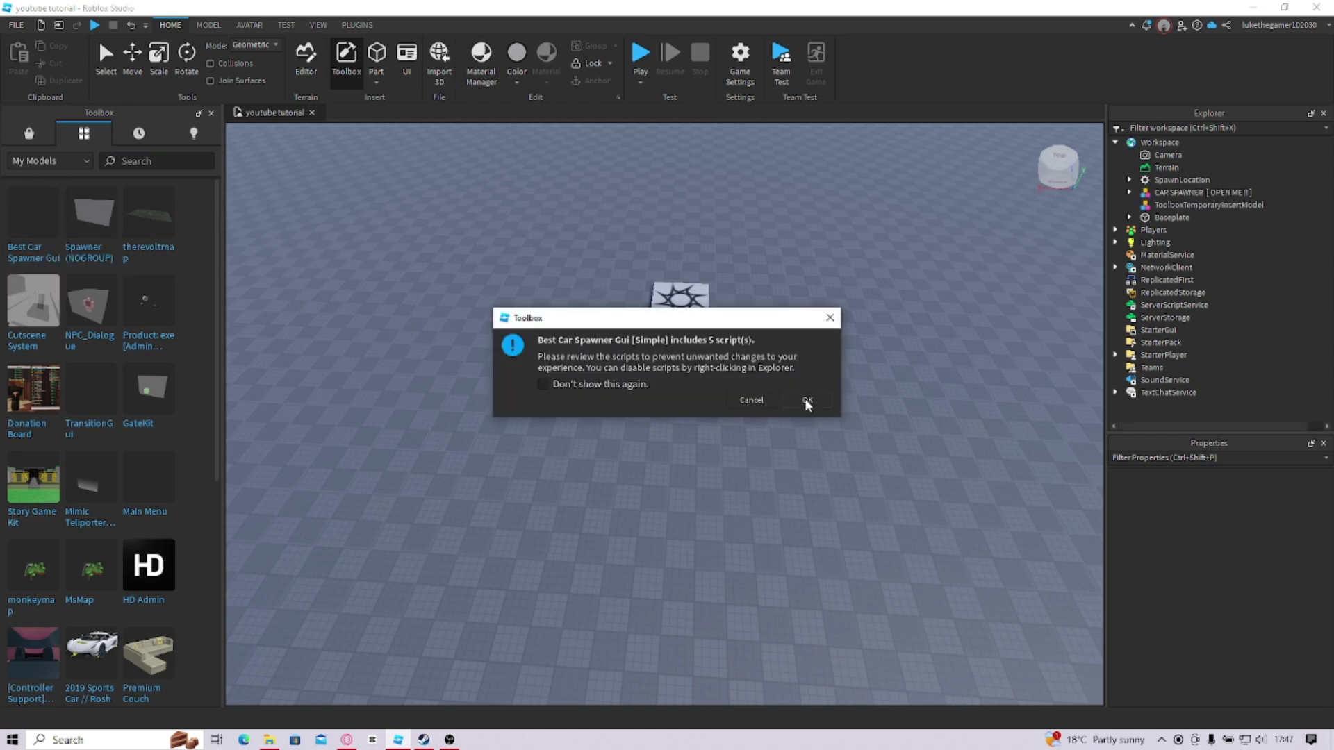
{"action": "left_click", "coordinate": [804, 398]}
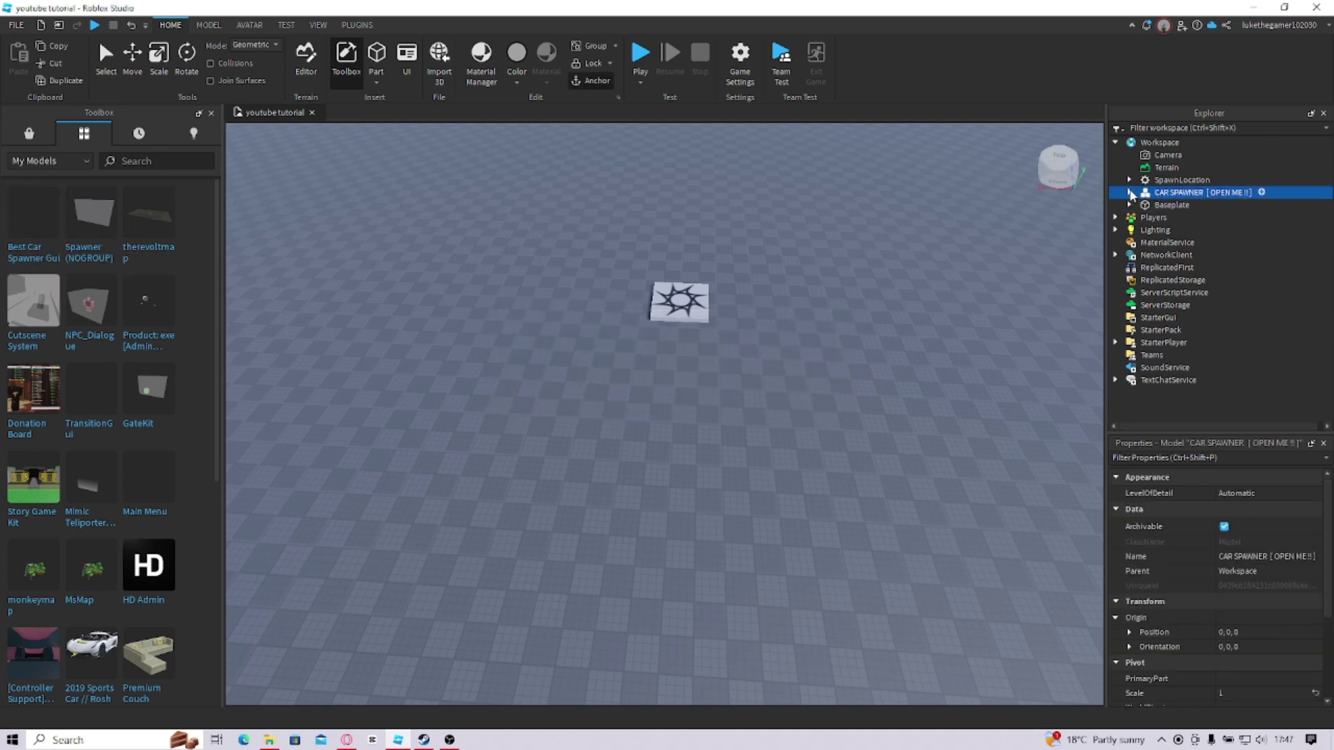
{"action": "left_click", "coordinate": [1161, 218]}
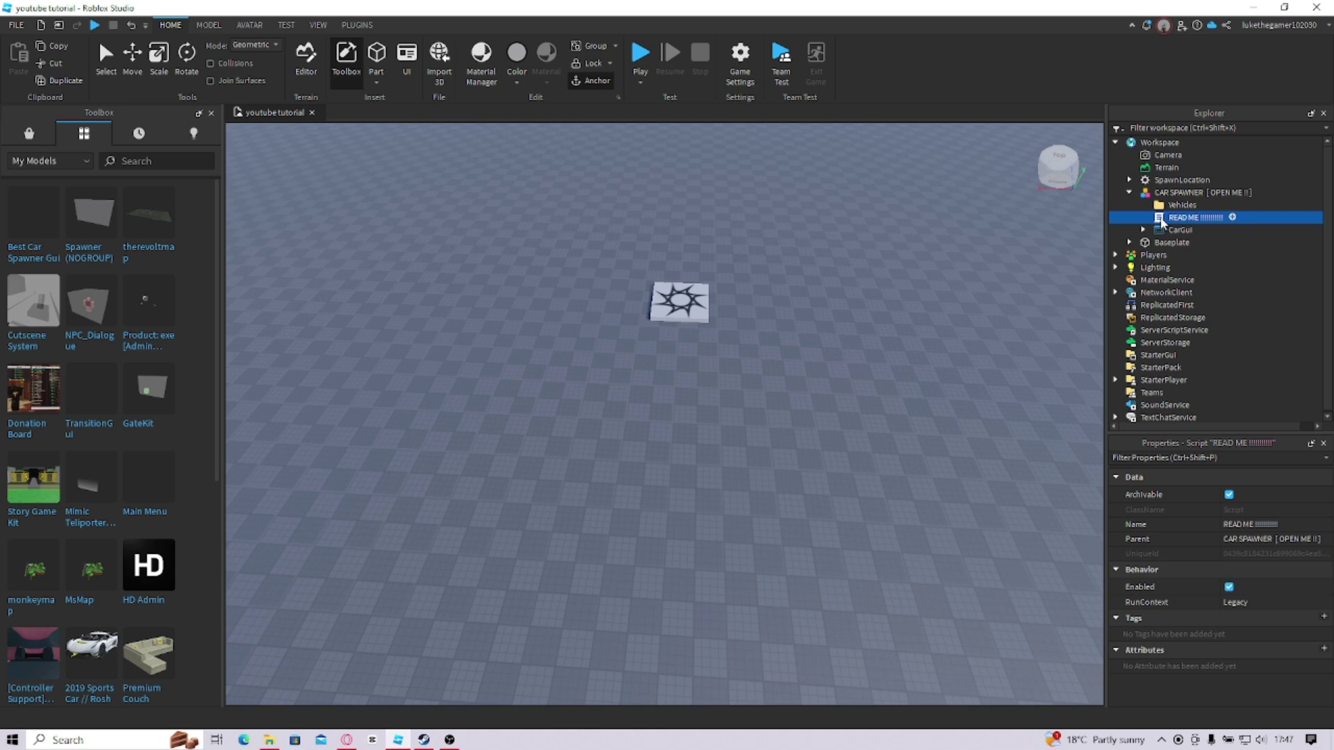
{"action": "key", "text": "Delete"}
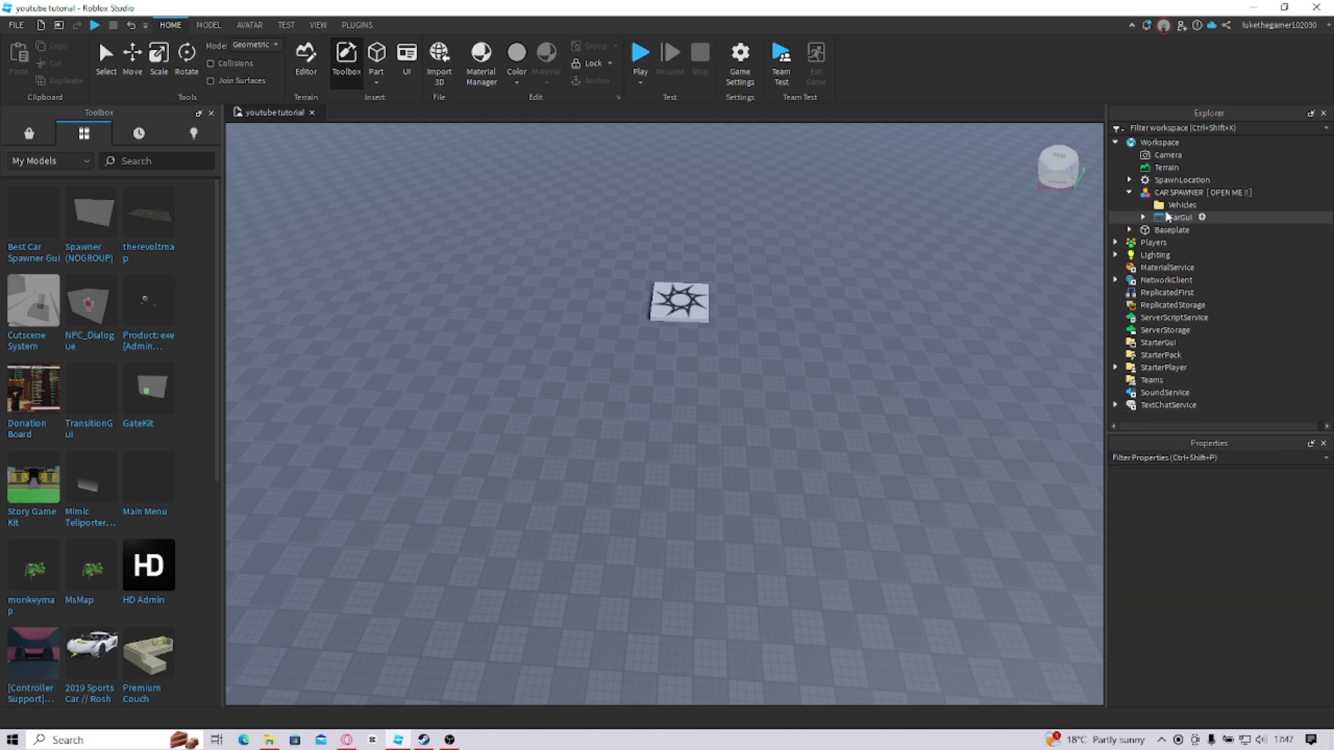
Move the car spawner's Vehicles folder into ServerStorage and its CarGui into StarterGui
{"action": "left_click_drag", "start_coordinate": [1181, 205], "coordinate": [1163, 335]}
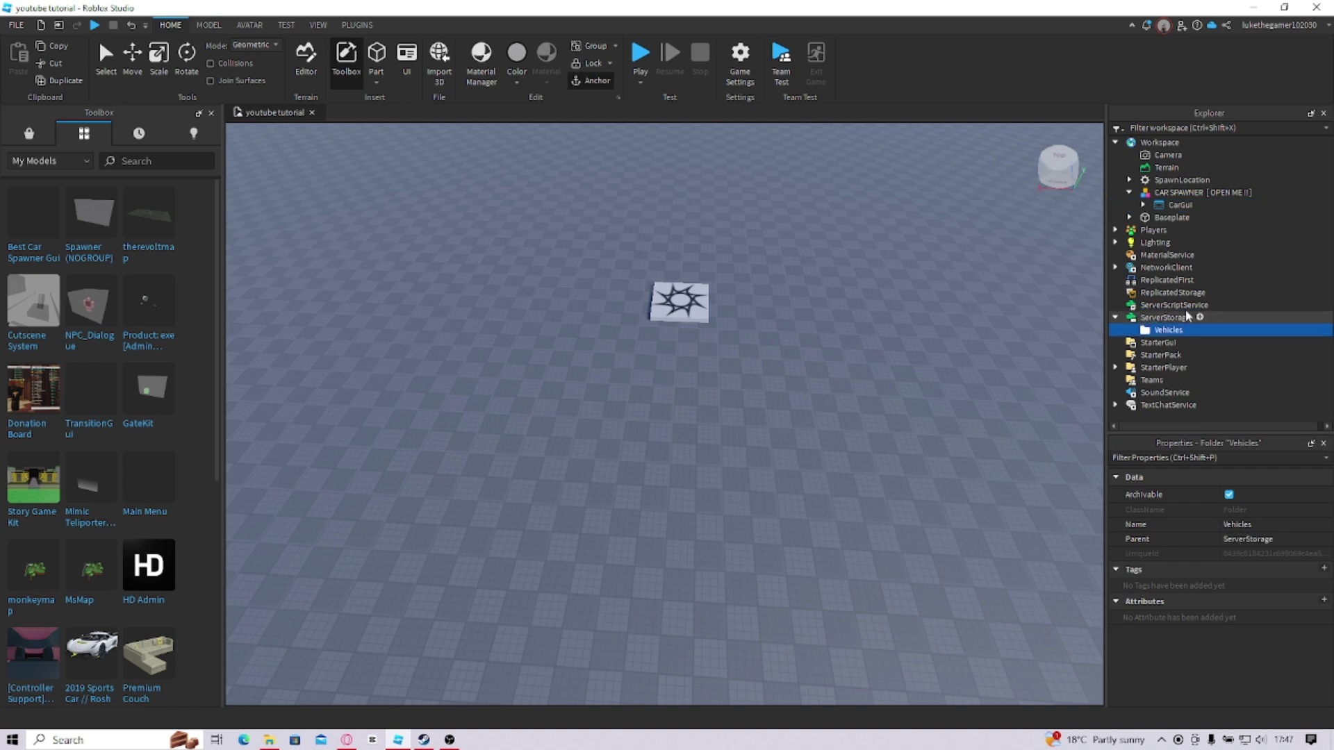
{"action": "left_click_drag", "start_coordinate": [1176, 205], "coordinate": [1184, 343]}
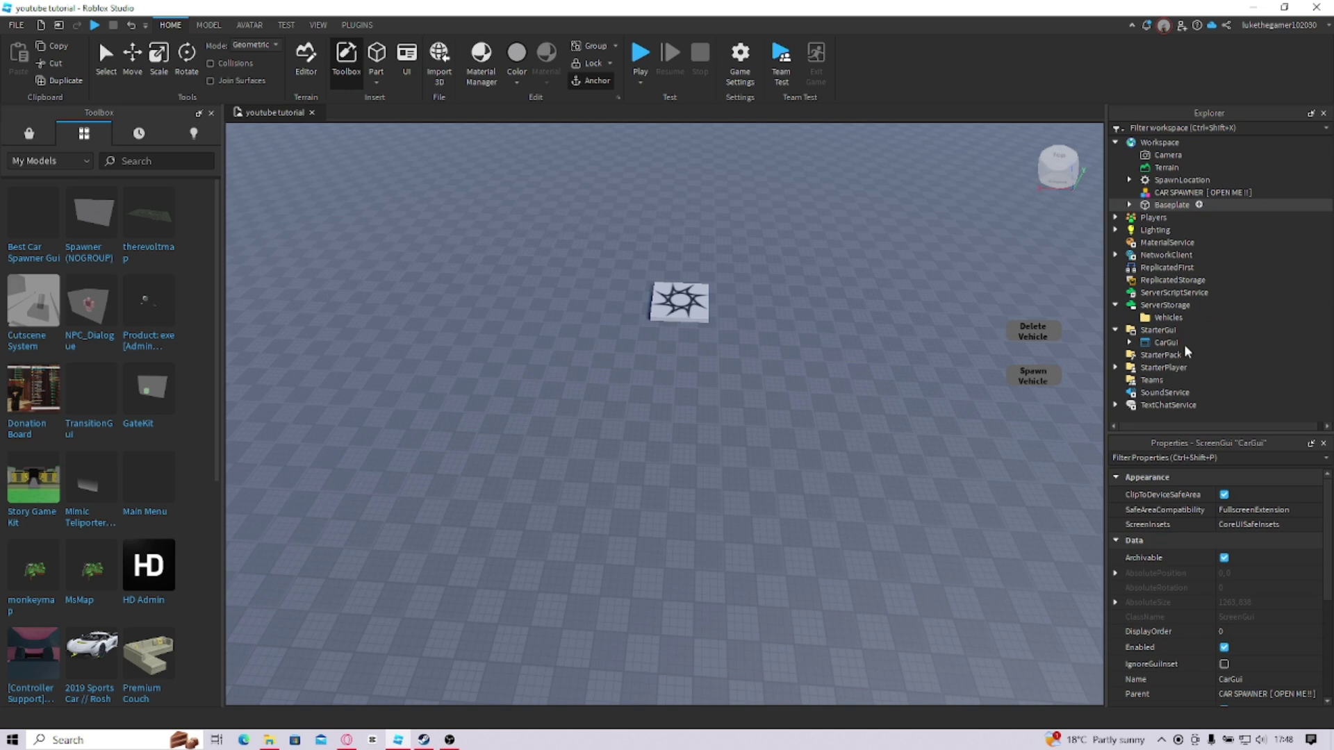
{"action": "left_click", "coordinate": [1184, 343]}
{"action": "left_click", "coordinate": [1023, 329]}
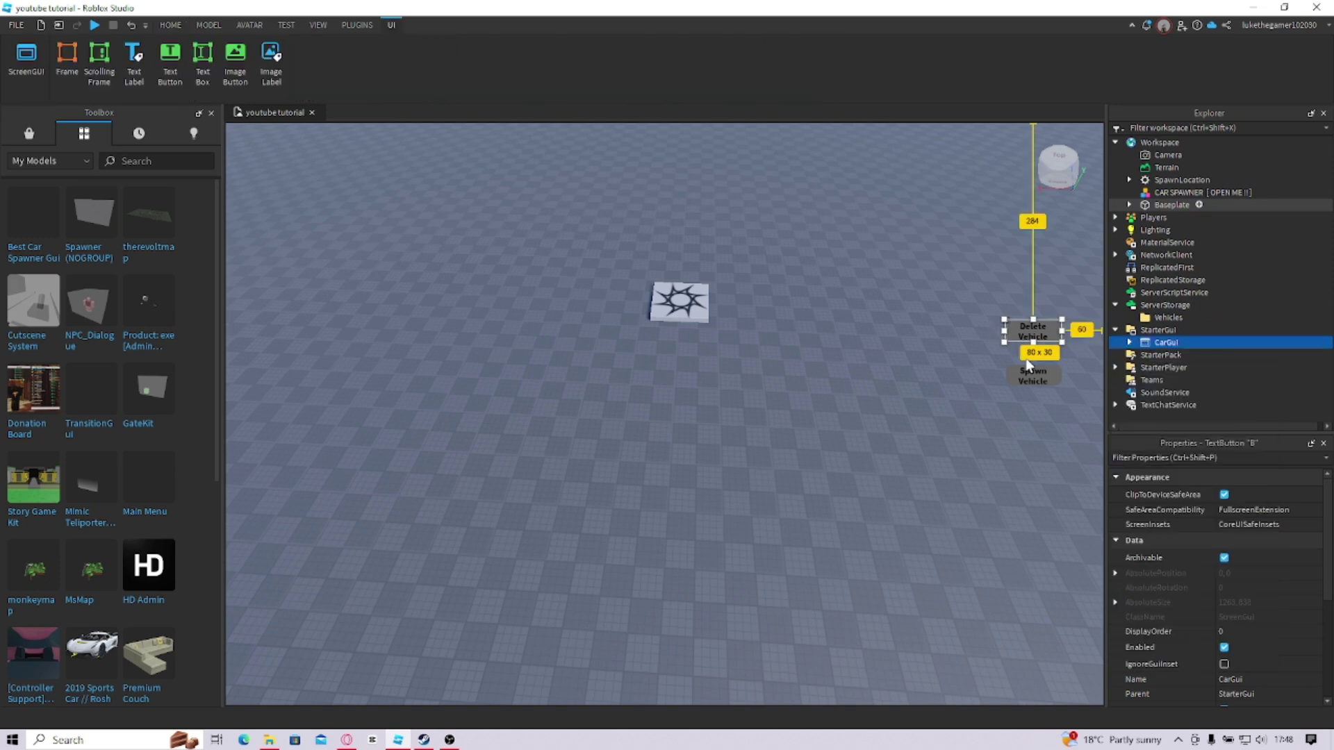
{"action": "left_click", "coordinate": [970, 333]}
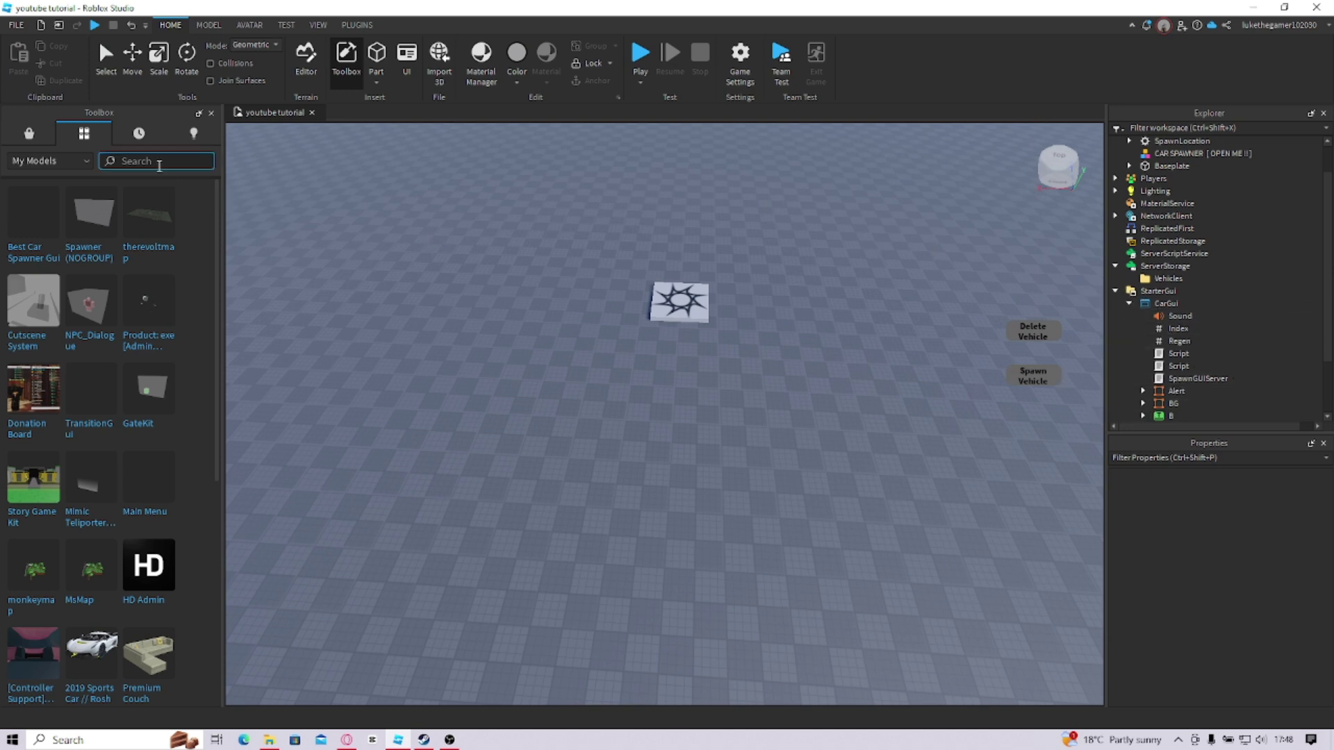
Search the marketplace models for "car" and insert the 2019 Sports Car // Rosh model, accepting its scripts
{"action": "left_click", "coordinate": [48, 132]}
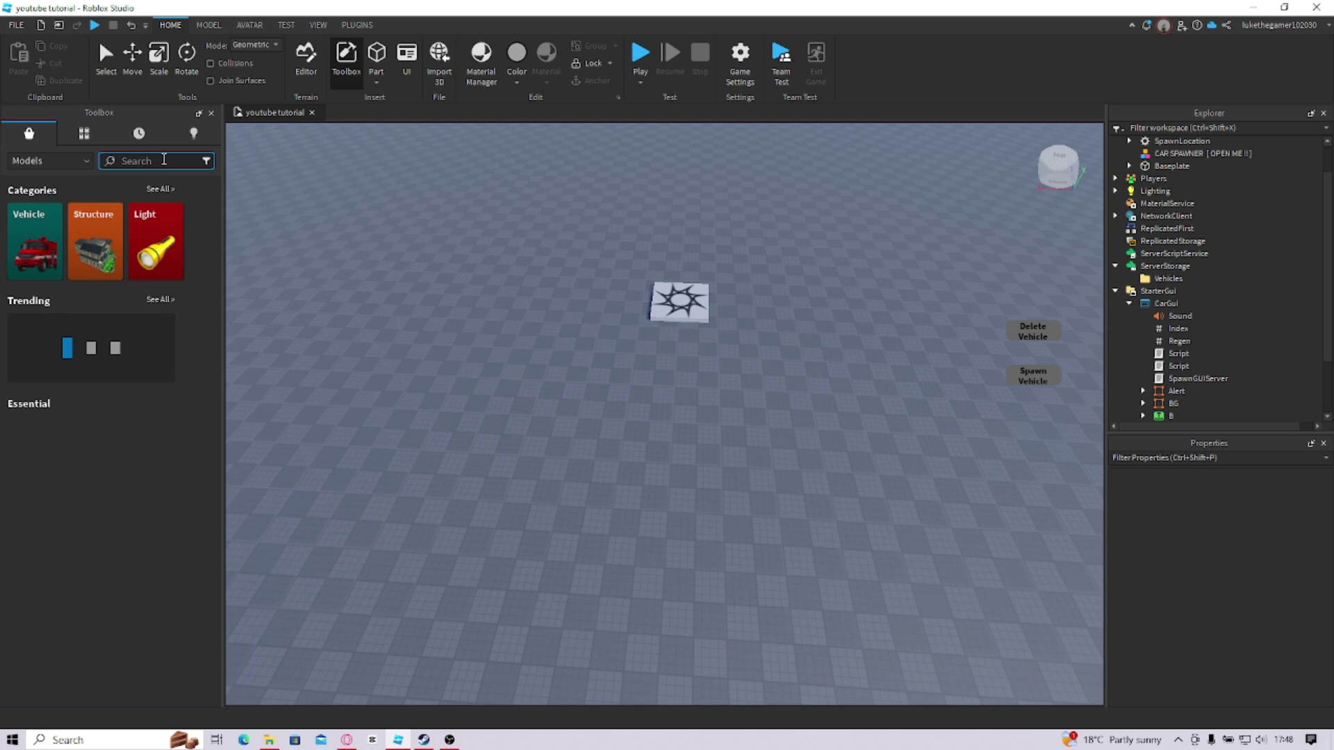
{"action": "type", "text": "ca"}
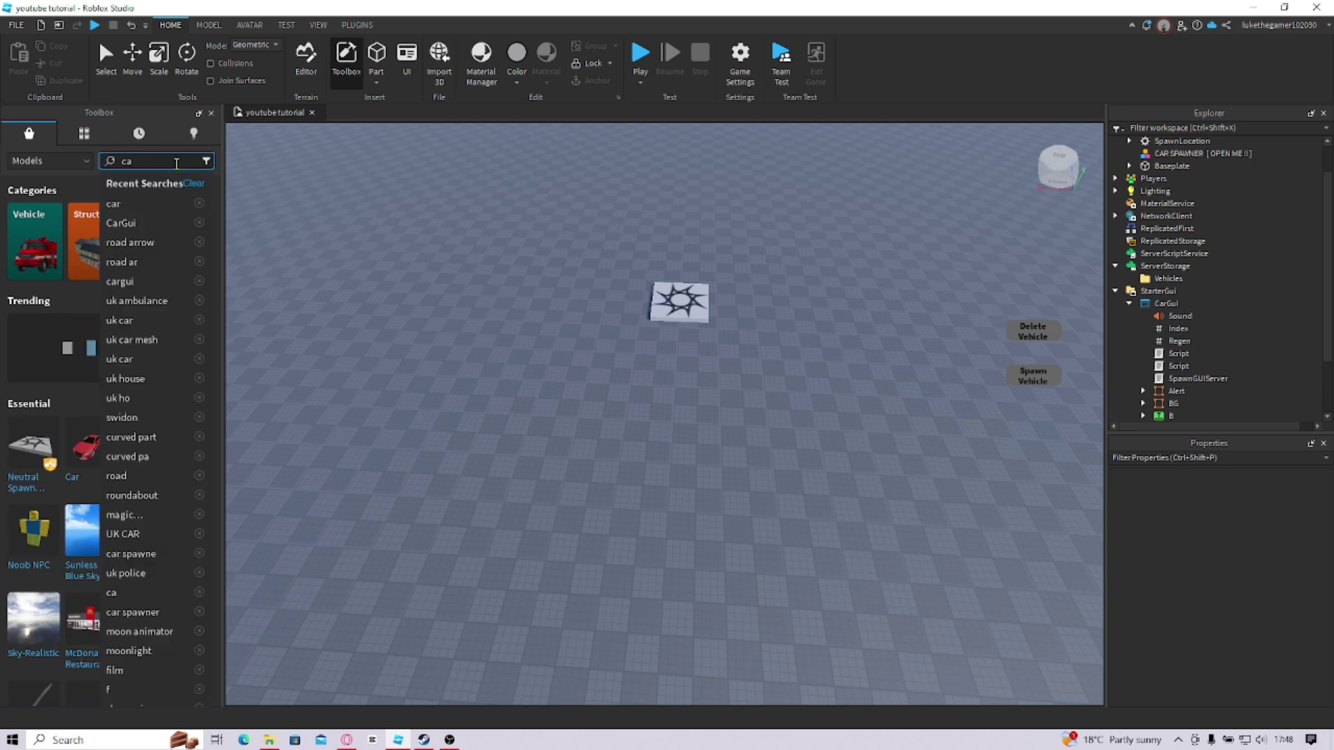
{"action": "type", "text": "r"}
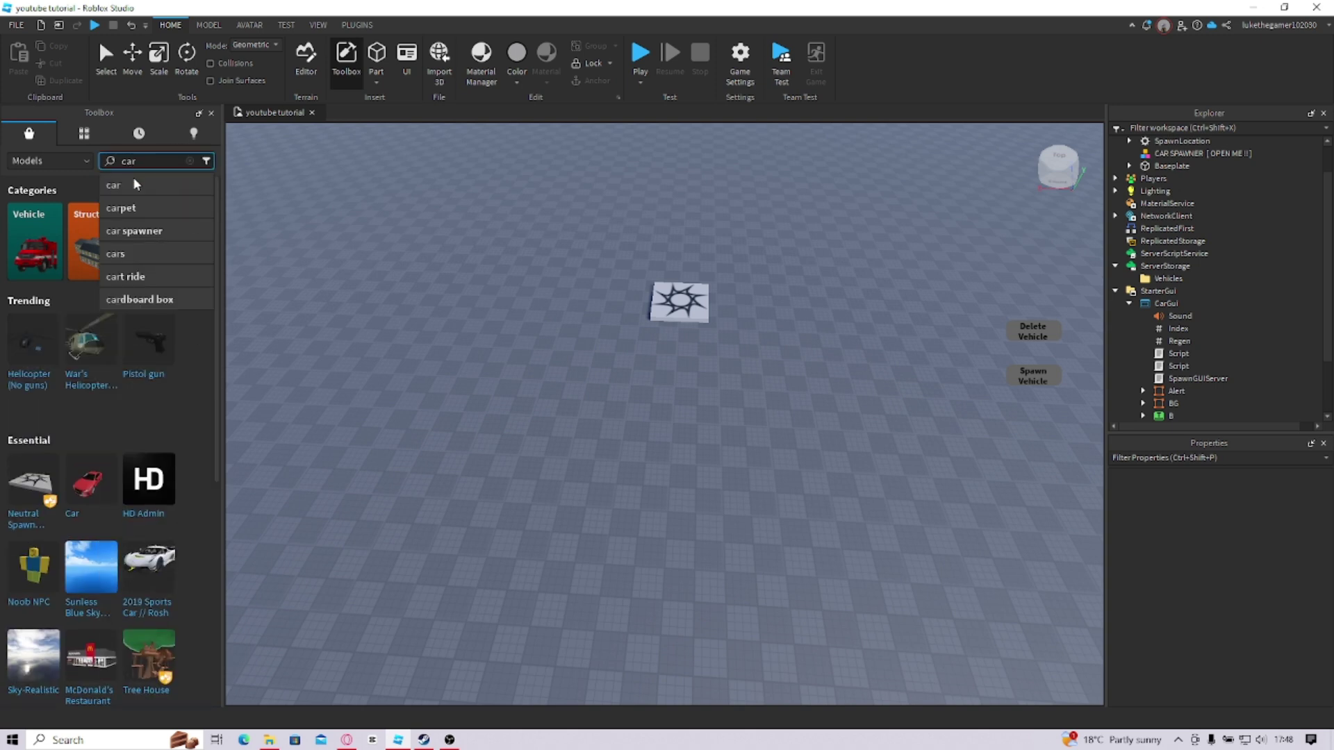
{"action": "left_click", "coordinate": [134, 182]}
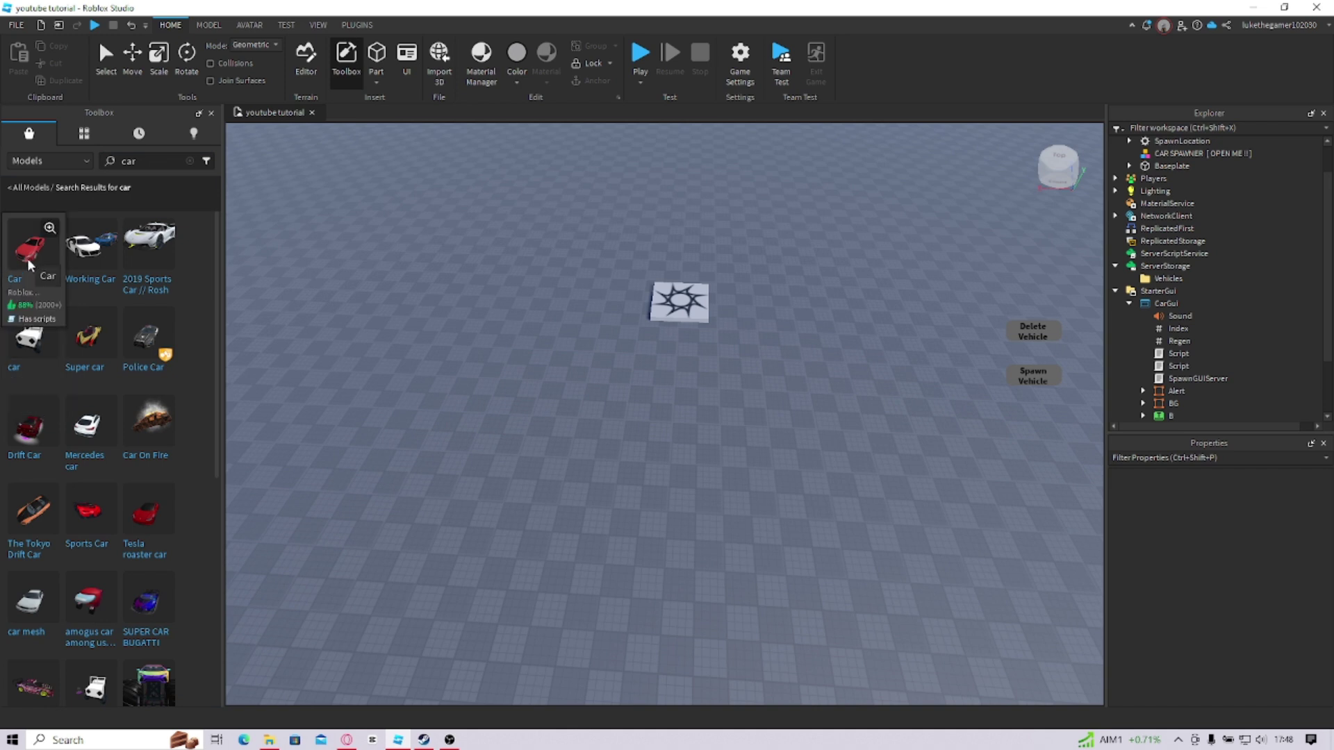
{"action": "left_click", "coordinate": [215, 254]}
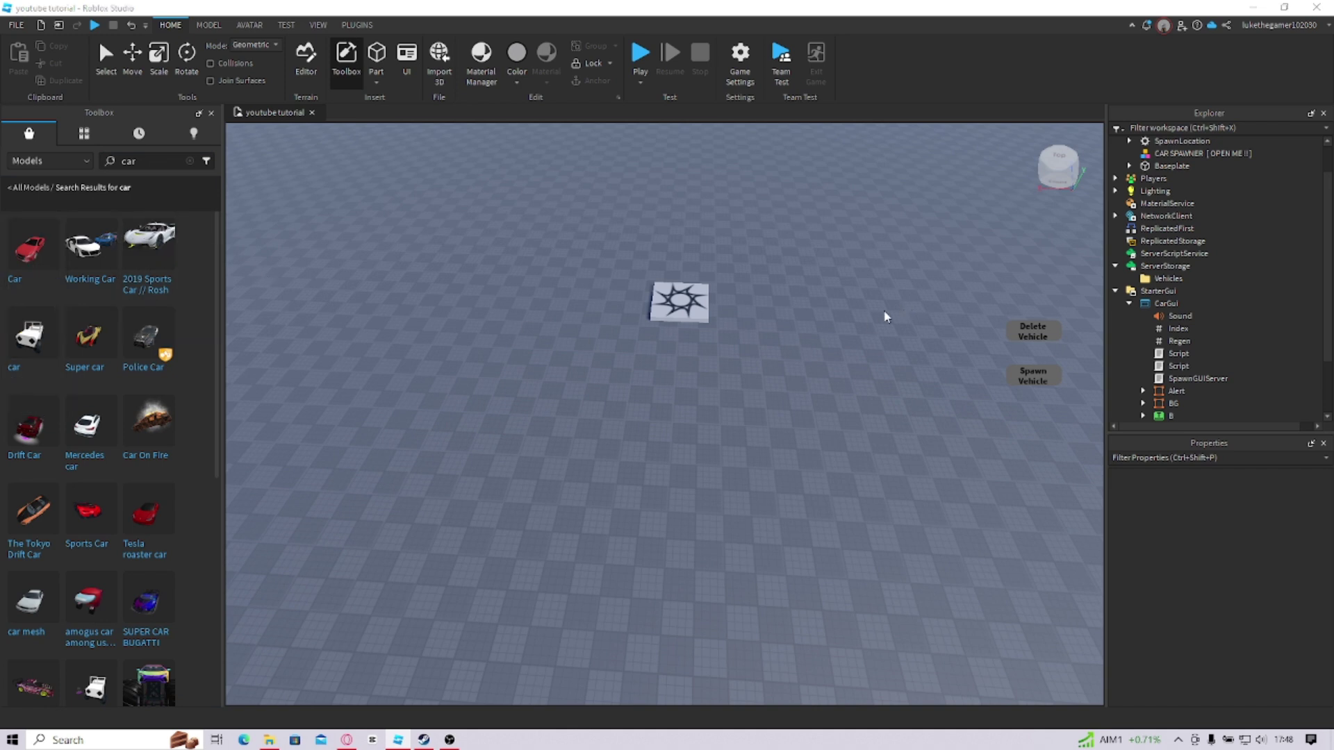
{"action": "left_click", "coordinate": [805, 401]}
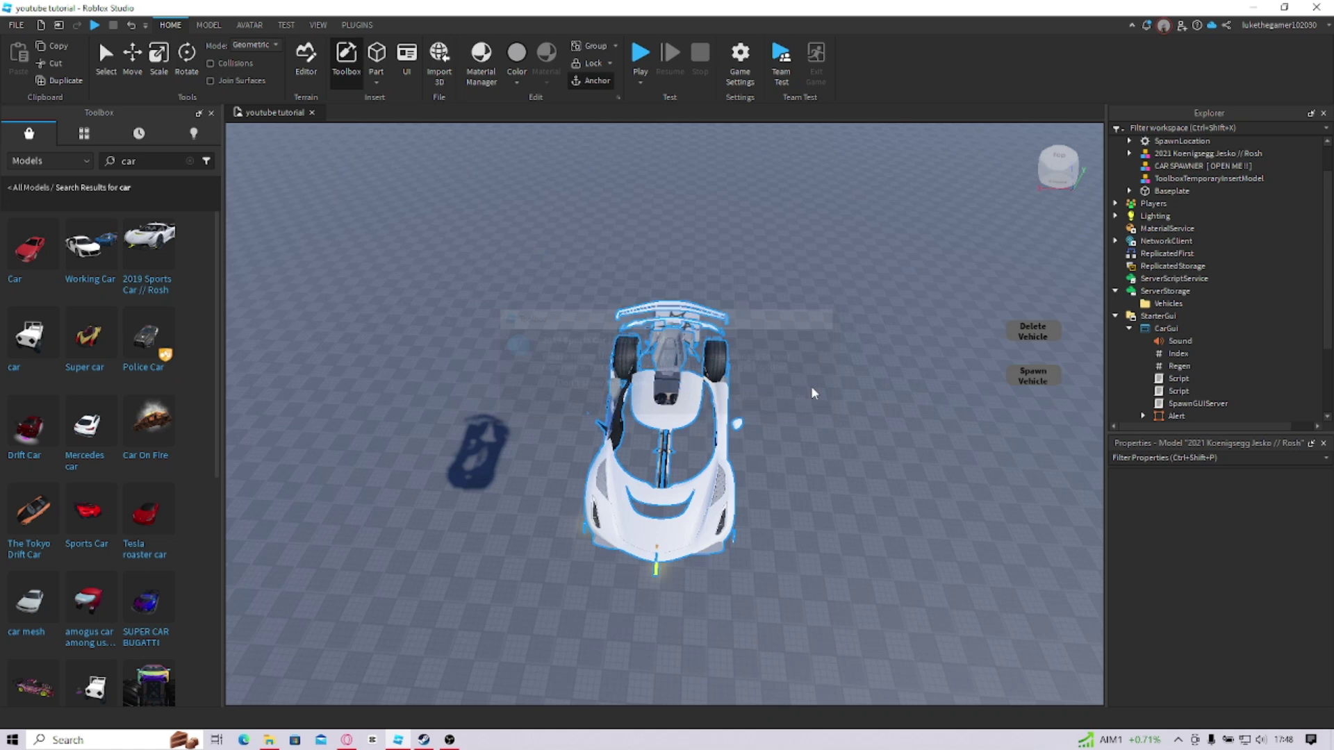
Move the inserted sports car model into the Vehicles folder in ServerStorage and rename it SuperDUDE
{"action": "left_click_drag", "start_coordinate": [1180, 156], "coordinate": [1185, 299]}
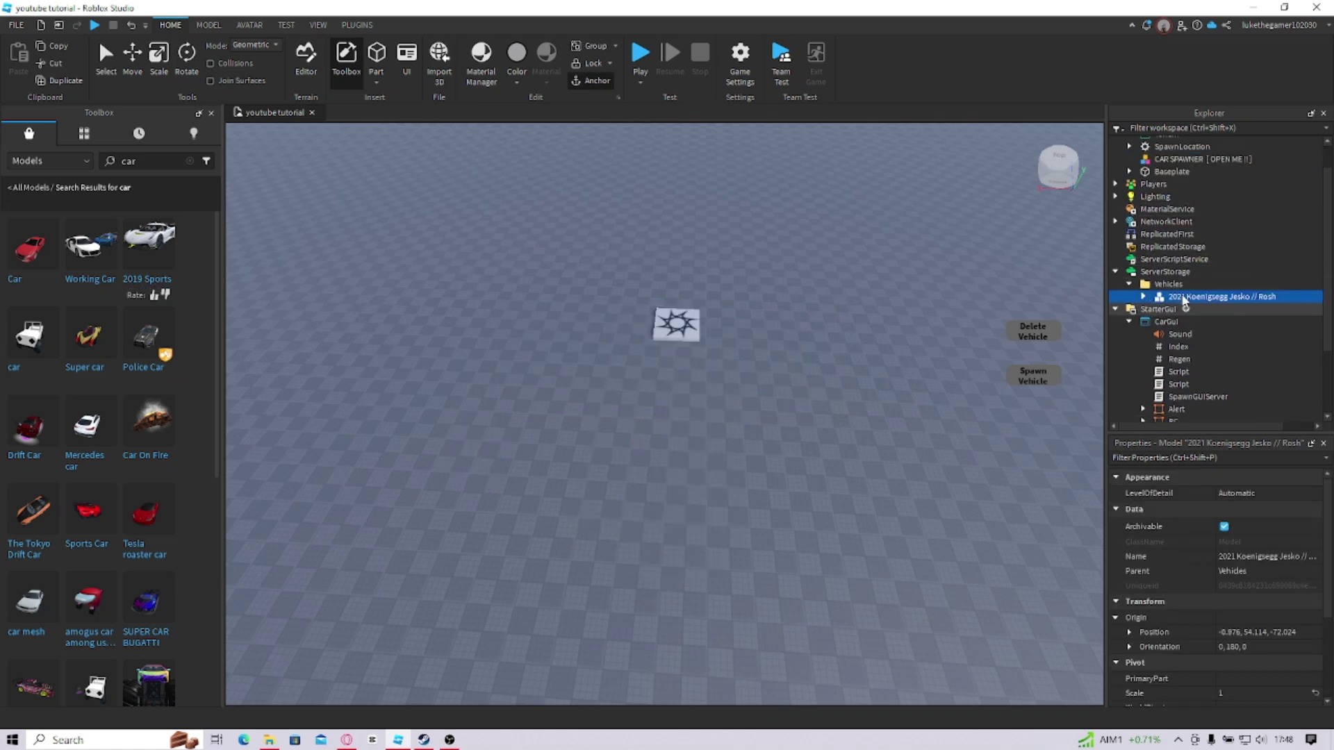
{"action": "left_click", "coordinate": [1266, 556]}
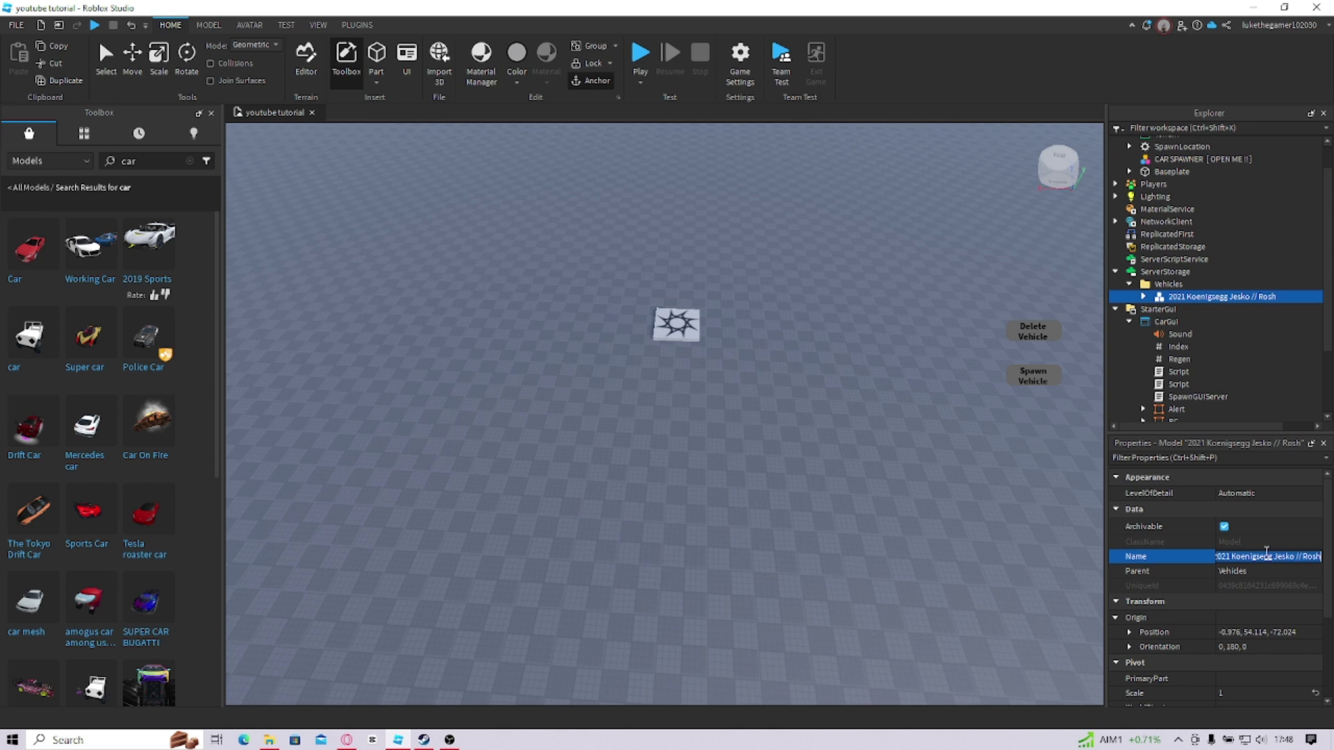
{"action": "key", "text": "BackSpace"}
{"action": "key", "text": "Return"}
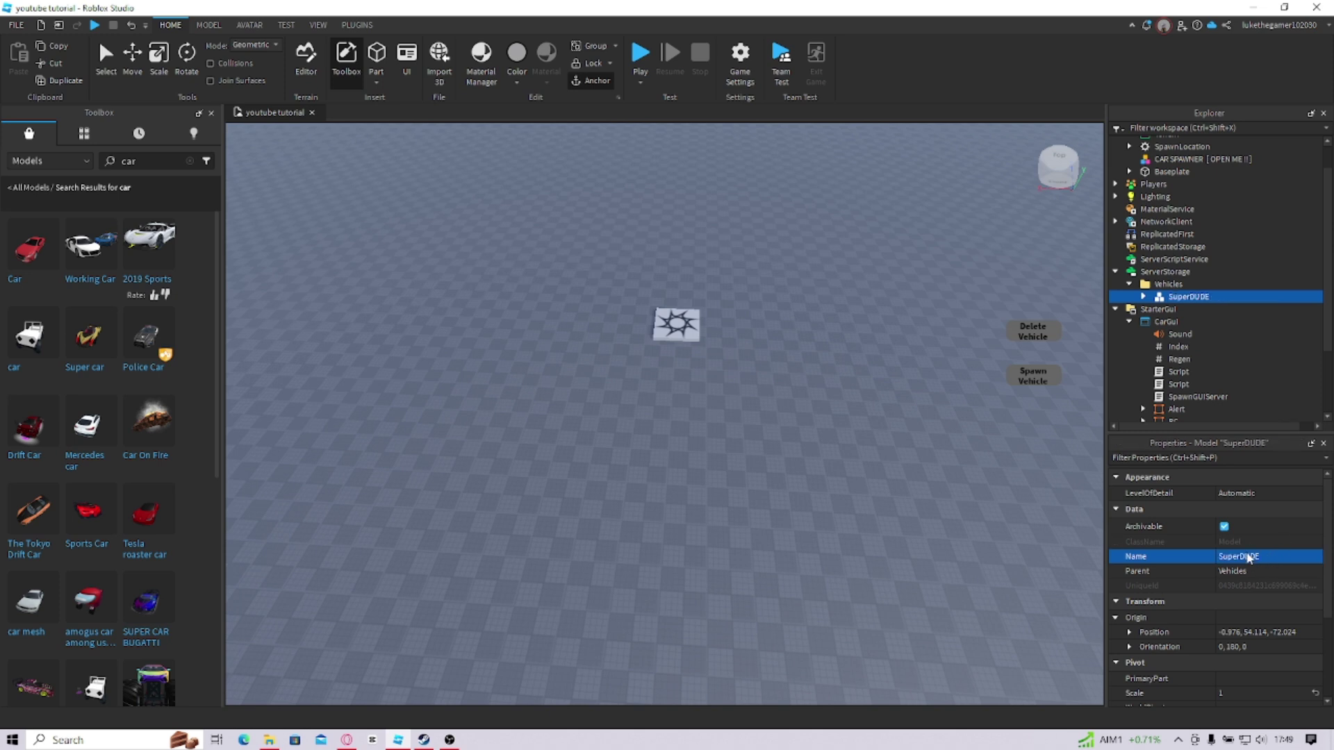
Copy the car's name and replace vehicleName with SuperDUDE in the model.Name line of CarGui's SpawnGUIServer script
{"action": "left_click", "coordinate": [1247, 556]}
{"action": "key", "text": "ctrl+c"}
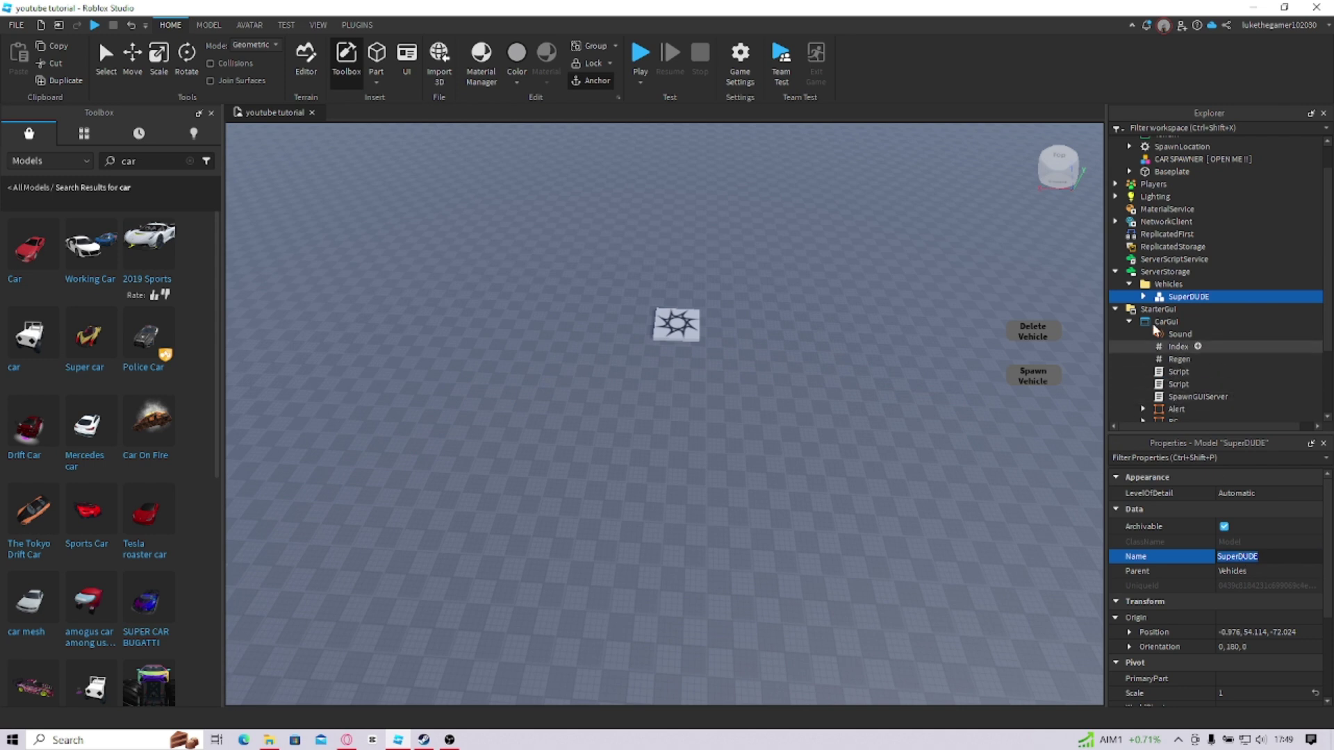
{"action": "double_click", "coordinate": [1186, 396]}
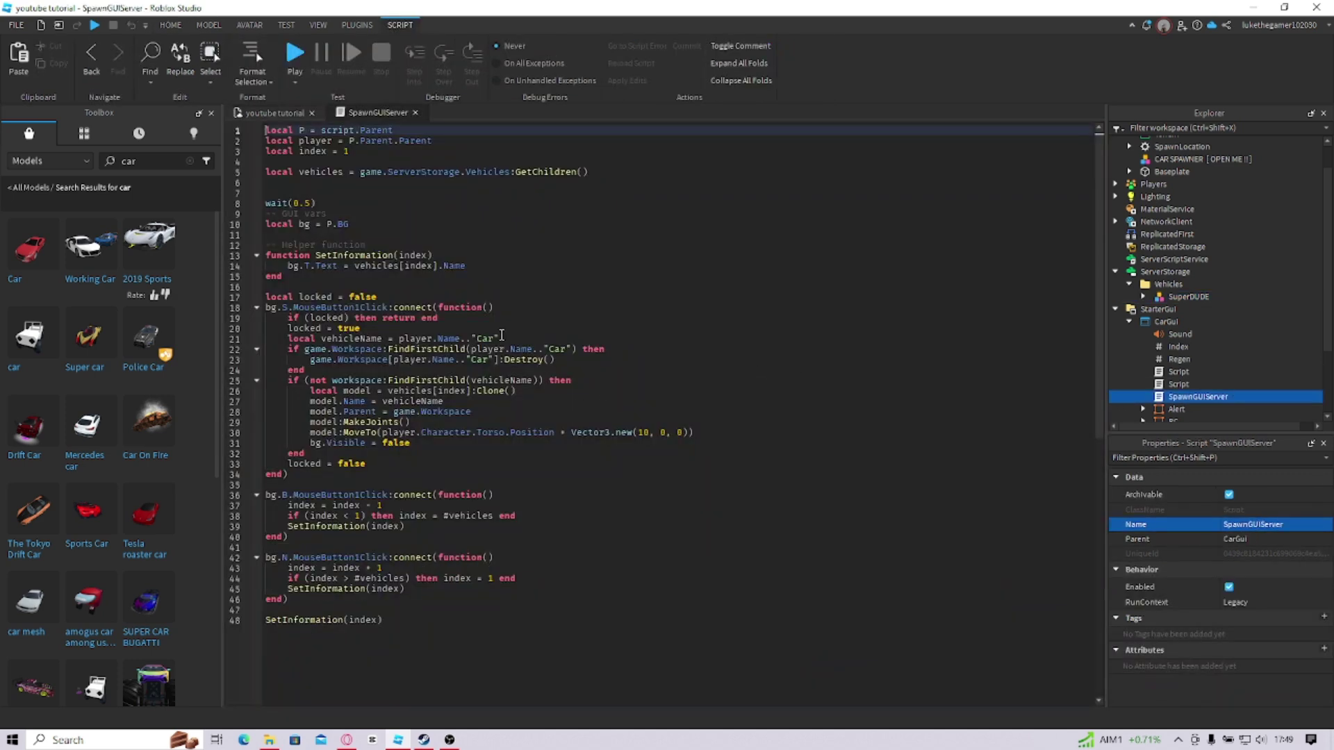
{"action": "double_click", "coordinate": [516, 380]}
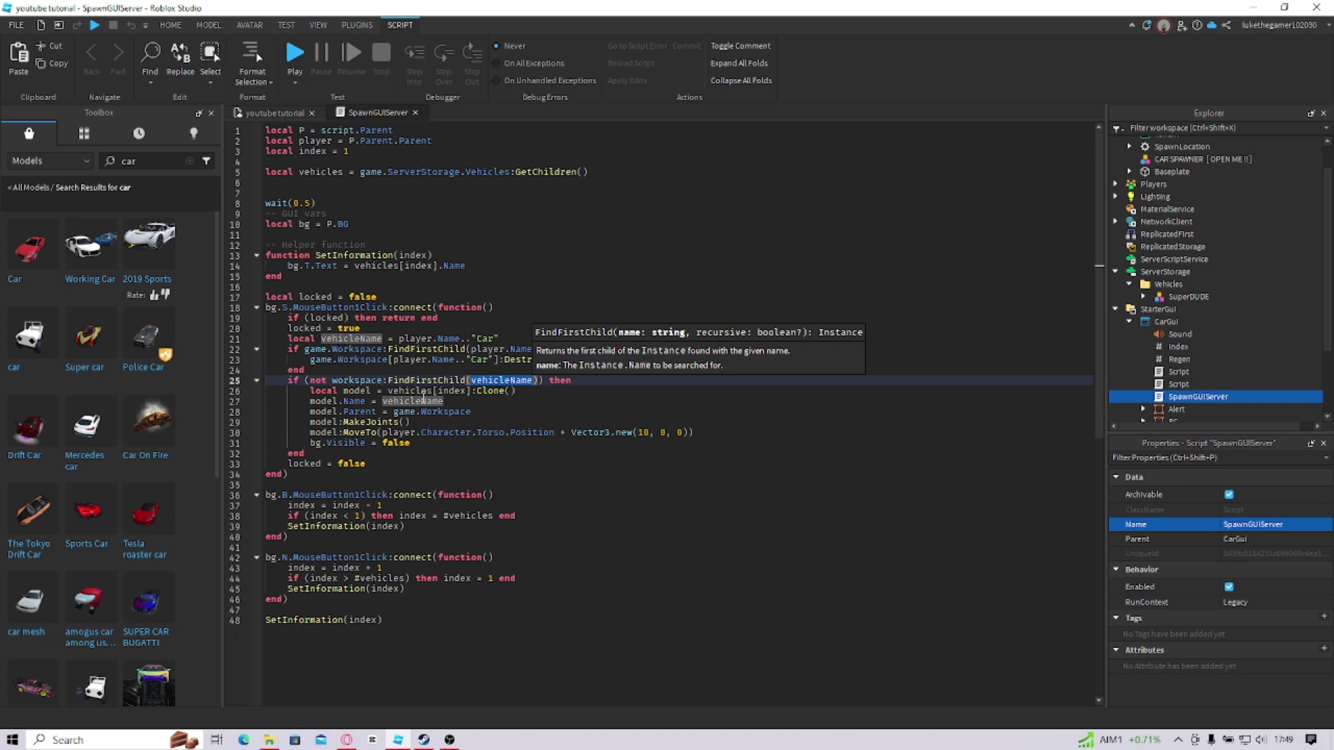
{"action": "double_click", "coordinate": [423, 401]}
{"action": "key", "text": "BackSpace"}
{"action": "key", "text": "ctrl+v"}
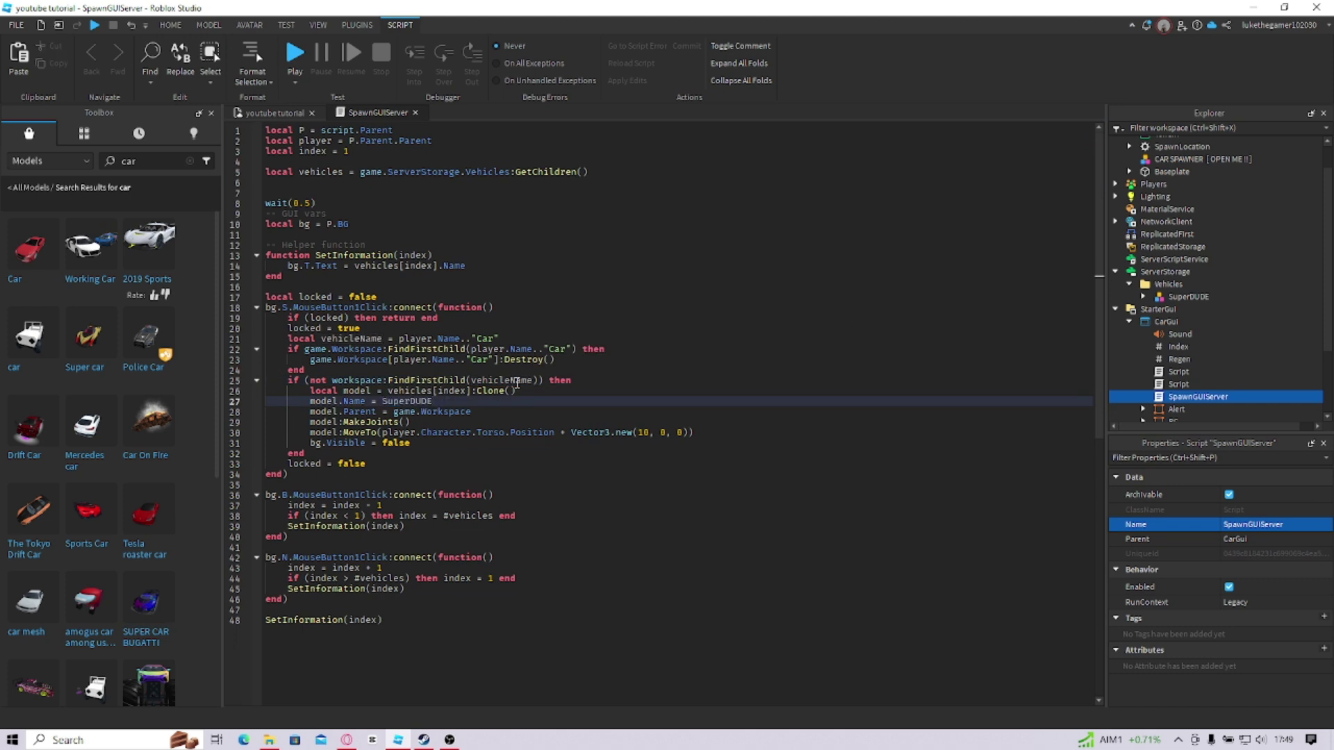
Replace vehicleName with SuperDUDE in the FindFirstChild condition on line 25 and the local variable on line 21, and close the script
{"action": "double_click", "coordinate": [506, 380]}
{"action": "key", "text": "BackSpace"}
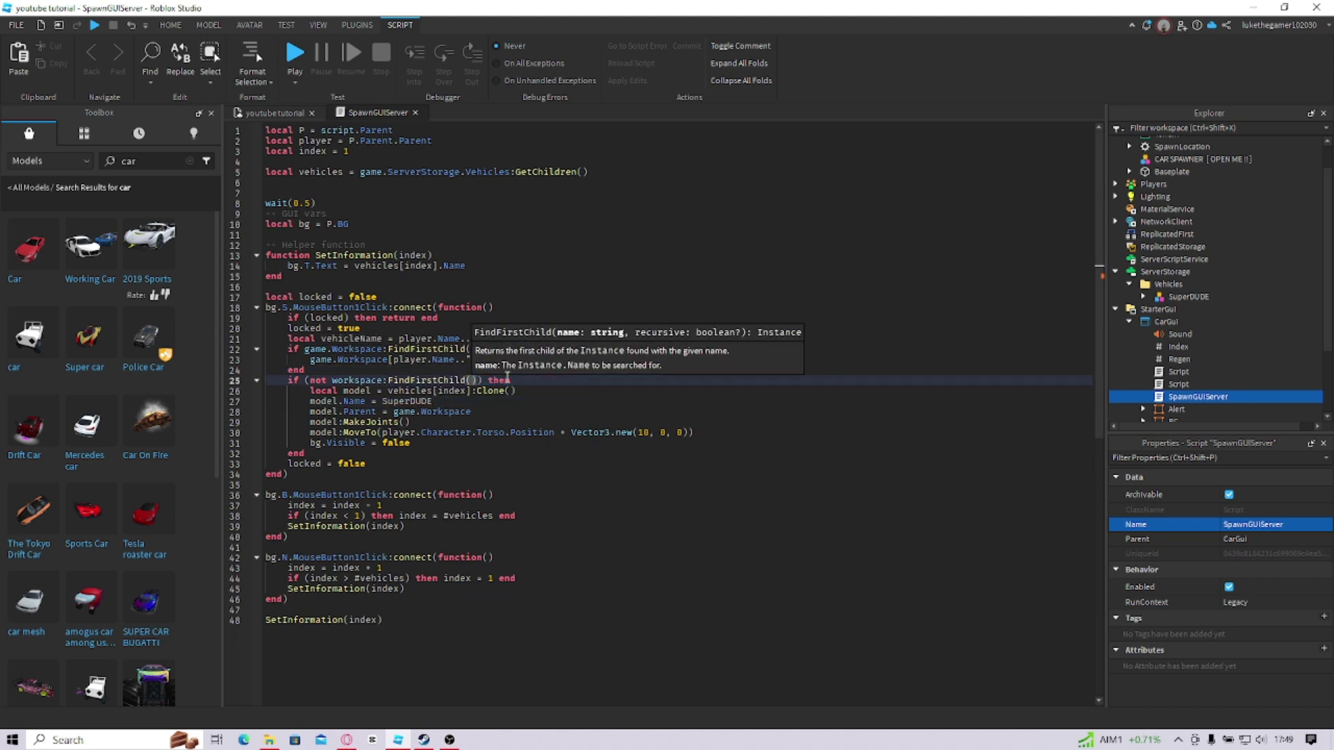
{"action": "key", "text": "ctrl+v"}
{"action": "double_click", "coordinate": [347, 338]}
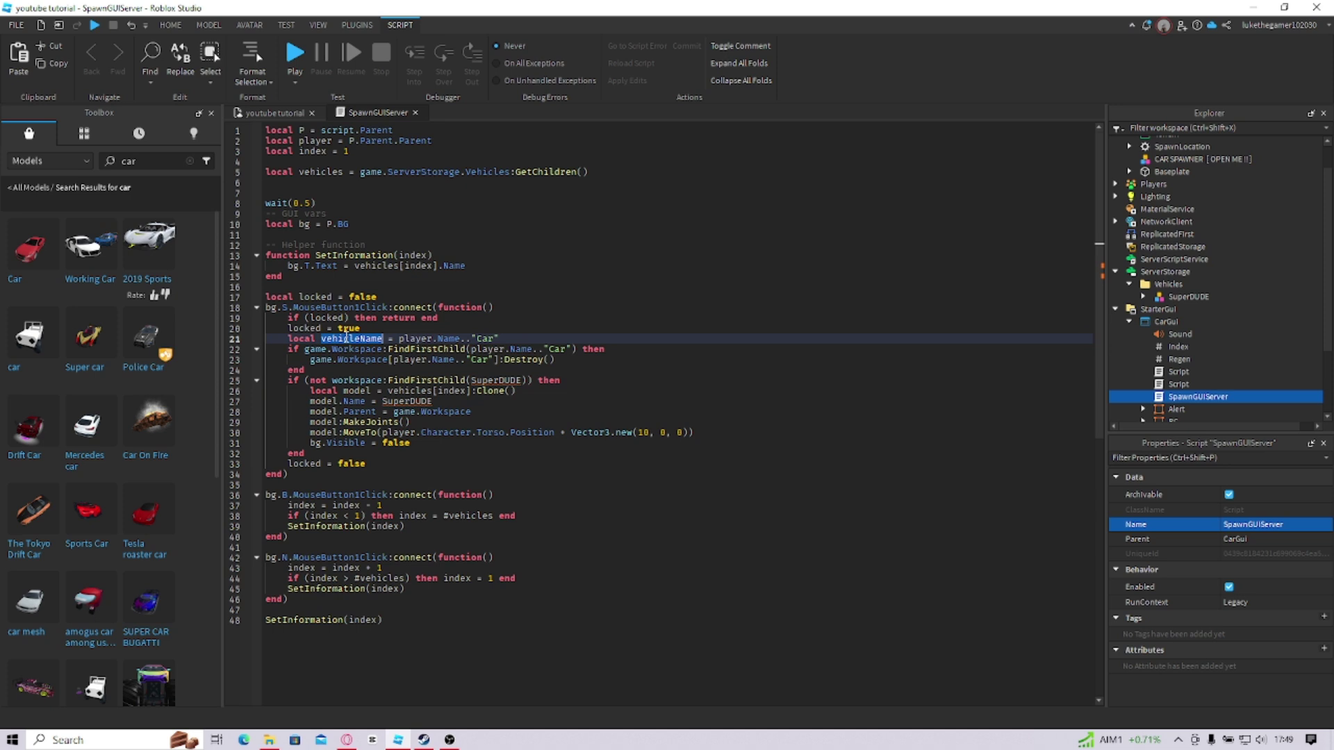
{"action": "key", "text": "BackSpace"}
{"action": "key", "text": "ctrl+v"}
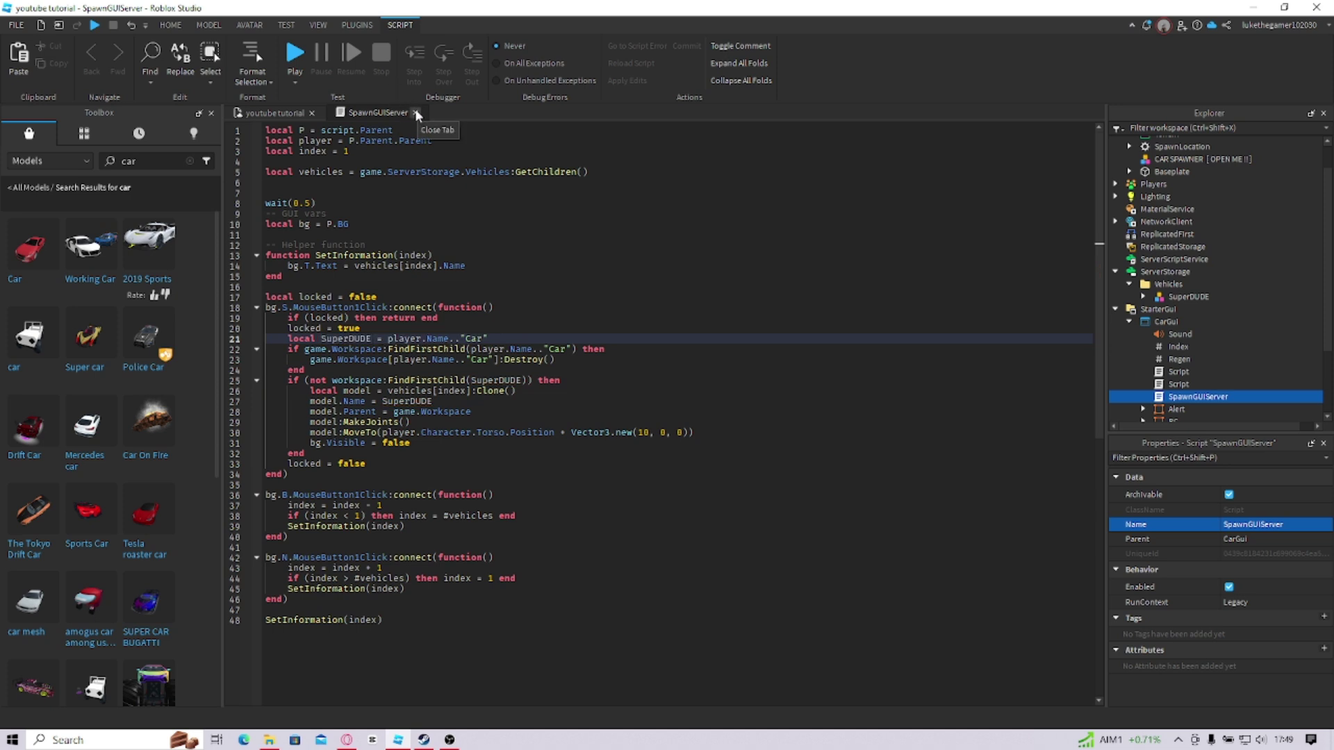
{"action": "left_click", "coordinate": [415, 112]}
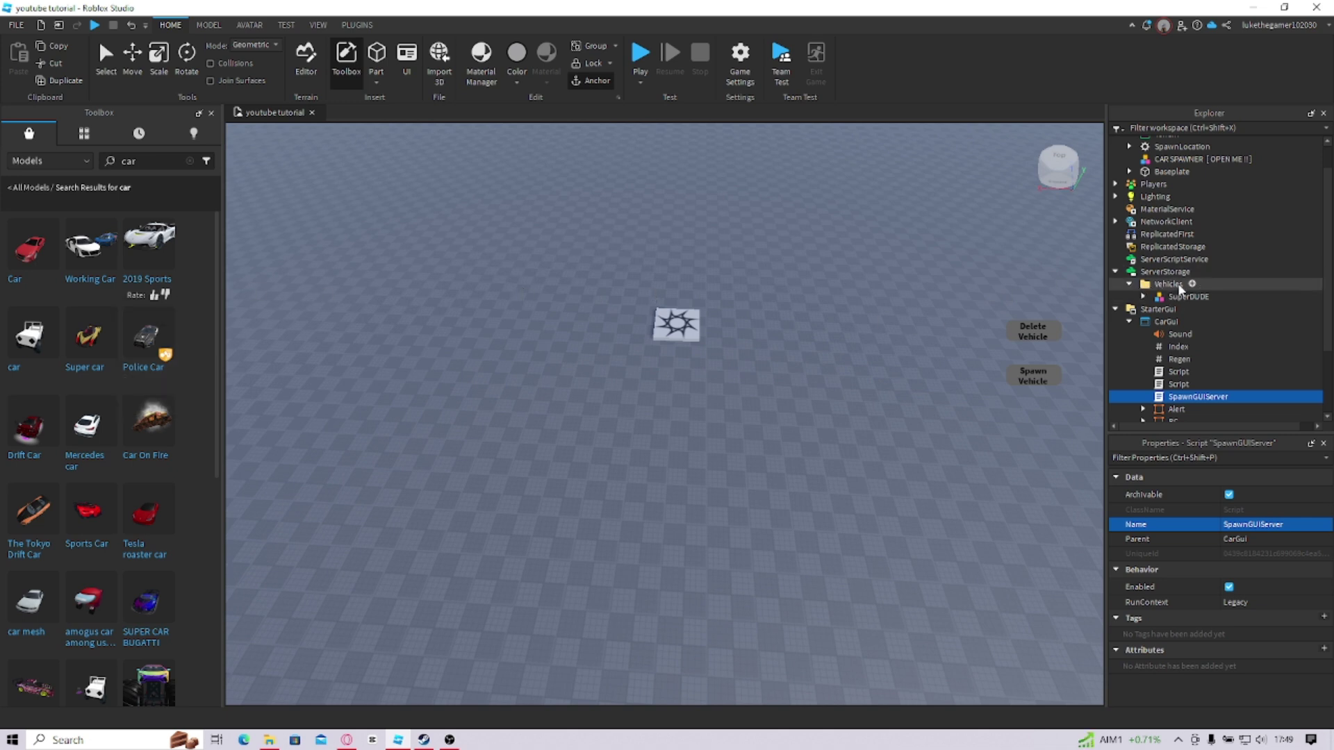
Duplicate the SpawnGUIServer script in CarGui, inspect the copy's SuperDUDE reference on line 25, and delete the duplicate
{"action": "key", "text": "ctrl+d"}
{"action": "double_click", "coordinate": [1178, 410]}
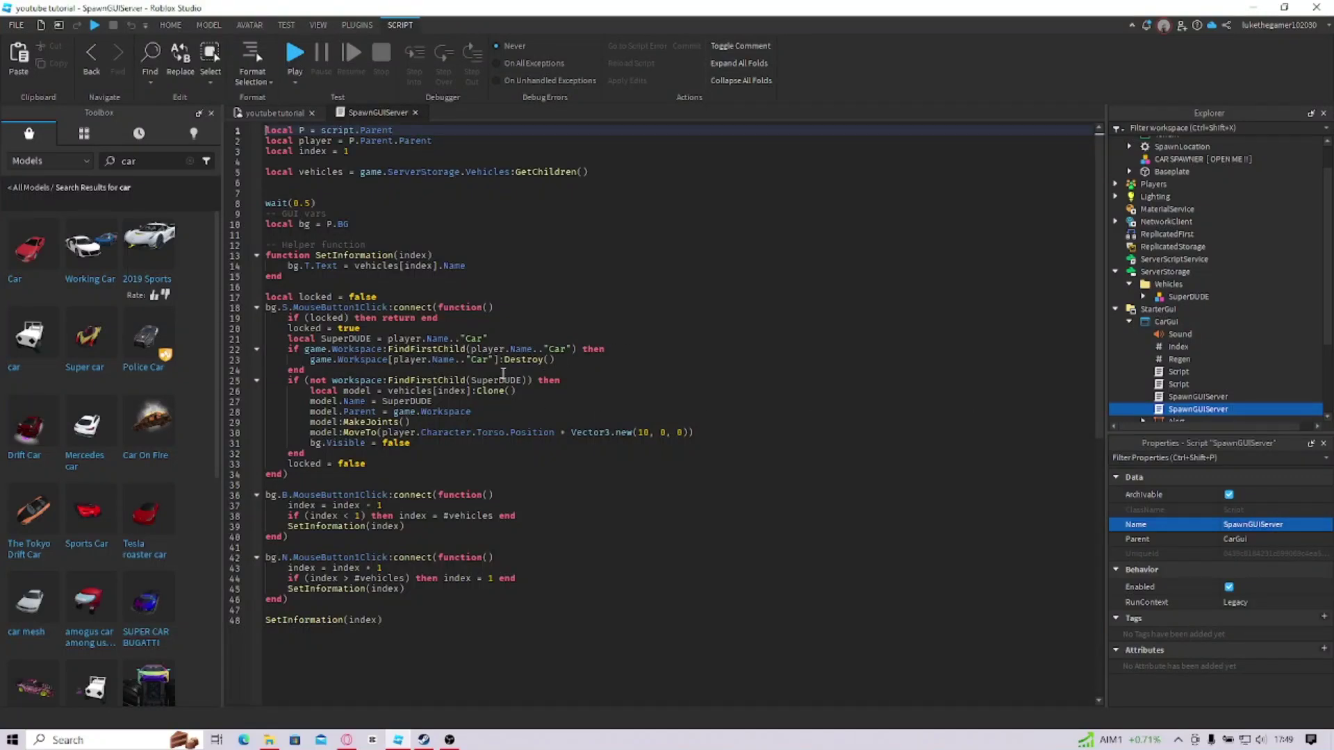
{"action": "left_click", "coordinate": [503, 375]}
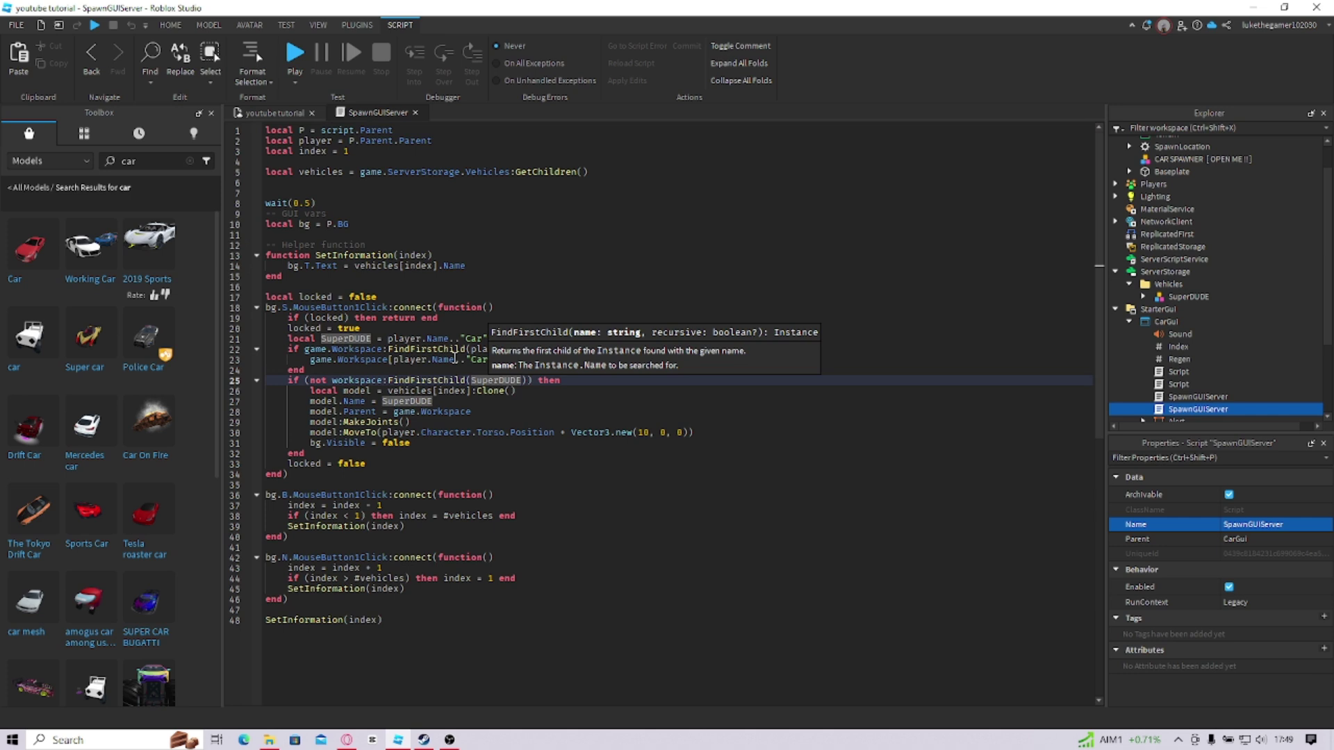
{"action": "left_click", "coordinate": [415, 112]}
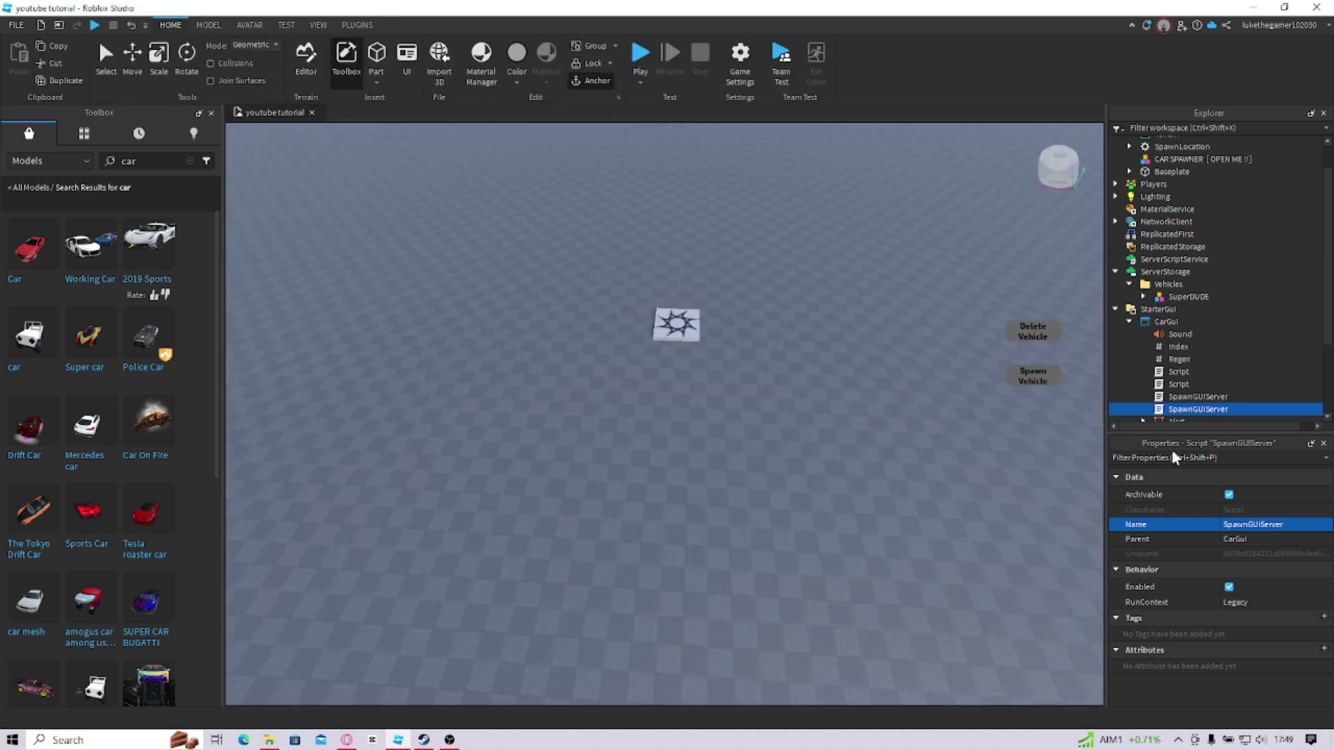
{"action": "key", "text": "Delete"}
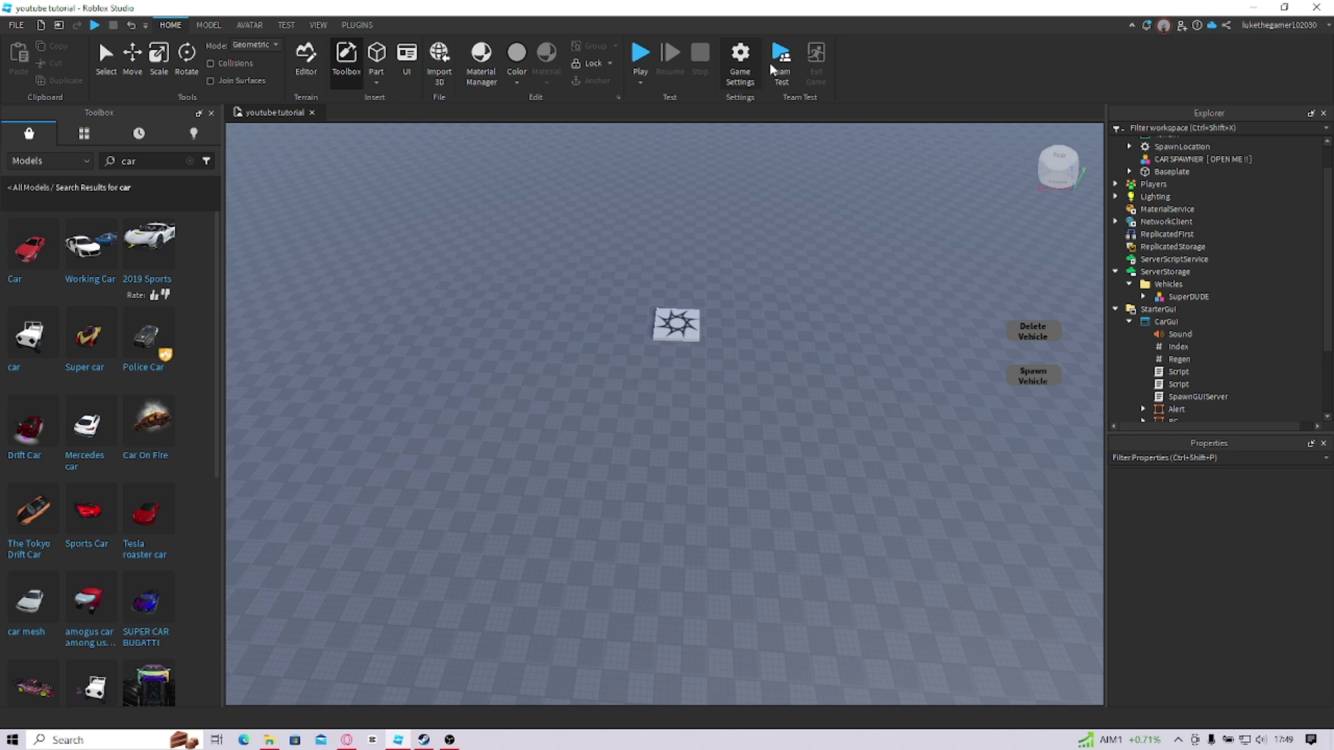
Collapse StarterGui and ServerStorage, and review the Avatar Type options in the game settings, keeping R6 selected
{"action": "left_click", "coordinate": [1115, 309]}
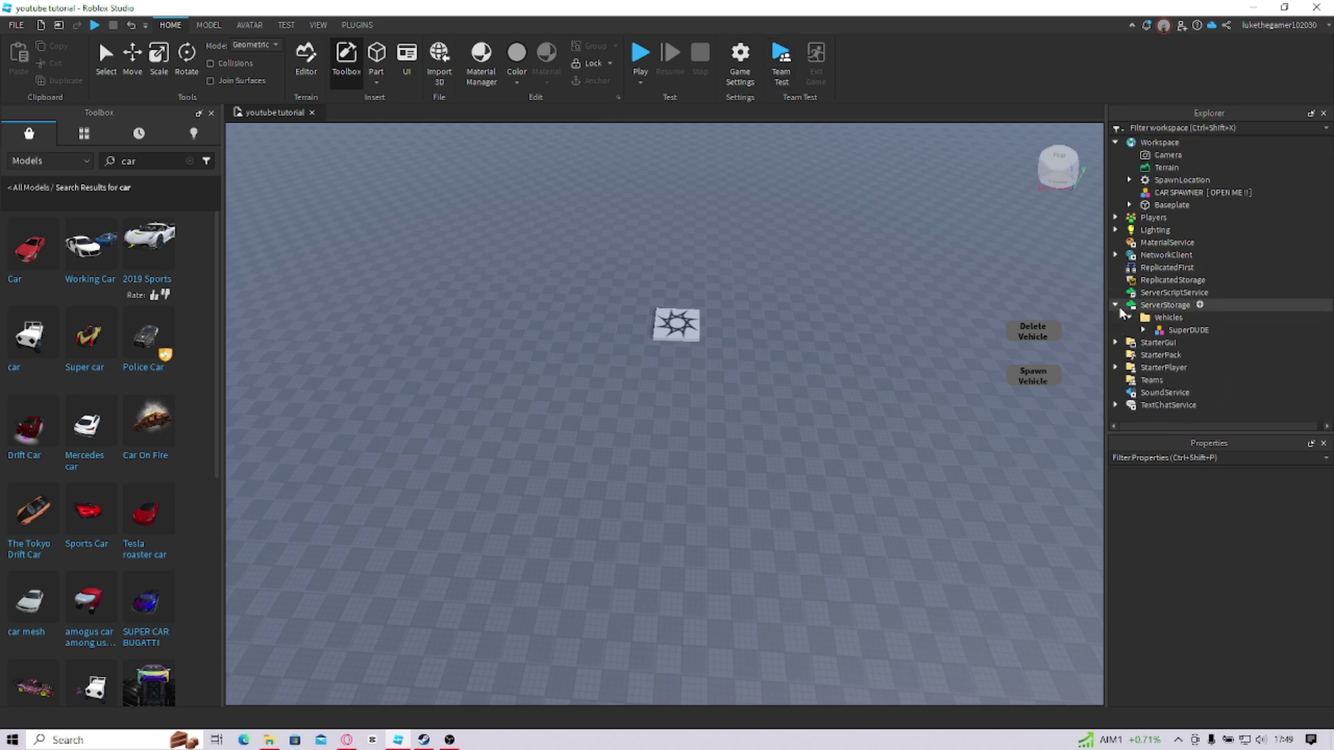
{"action": "left_click", "coordinate": [1116, 306]}
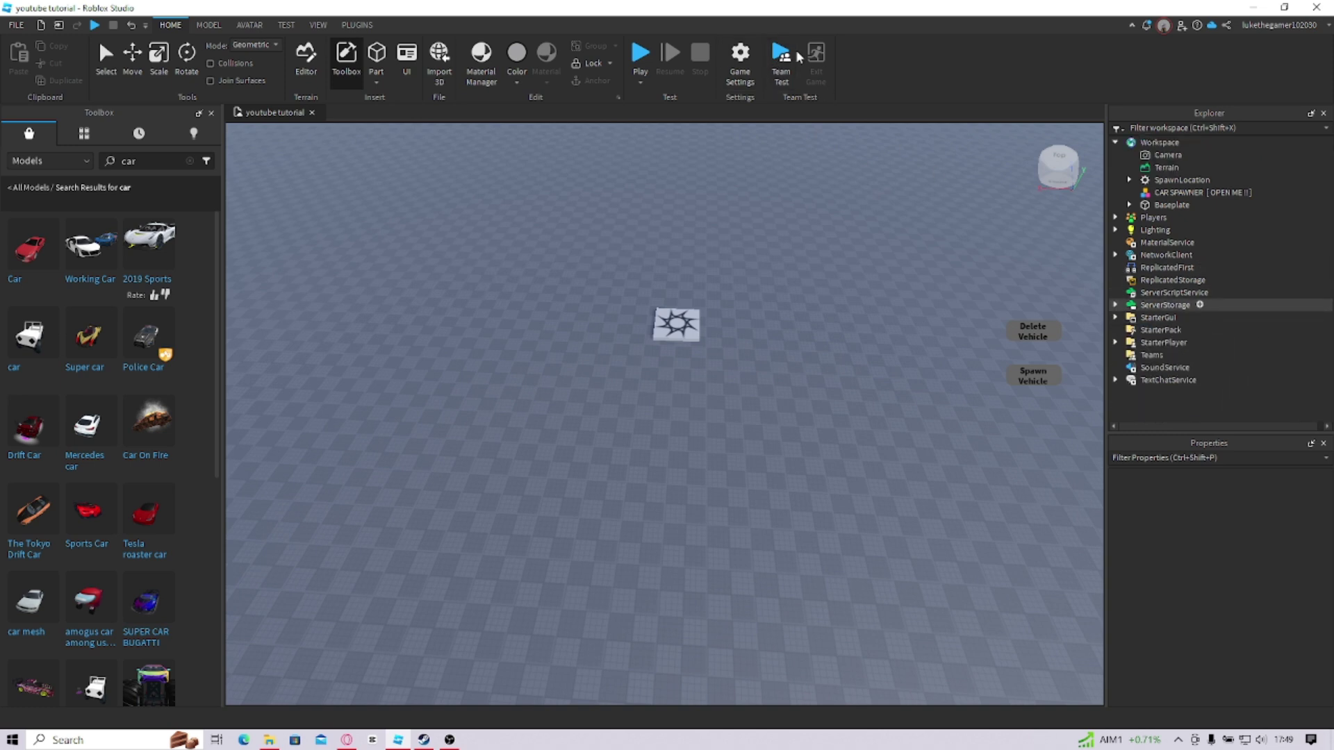
{"action": "left_click", "coordinate": [748, 61]}
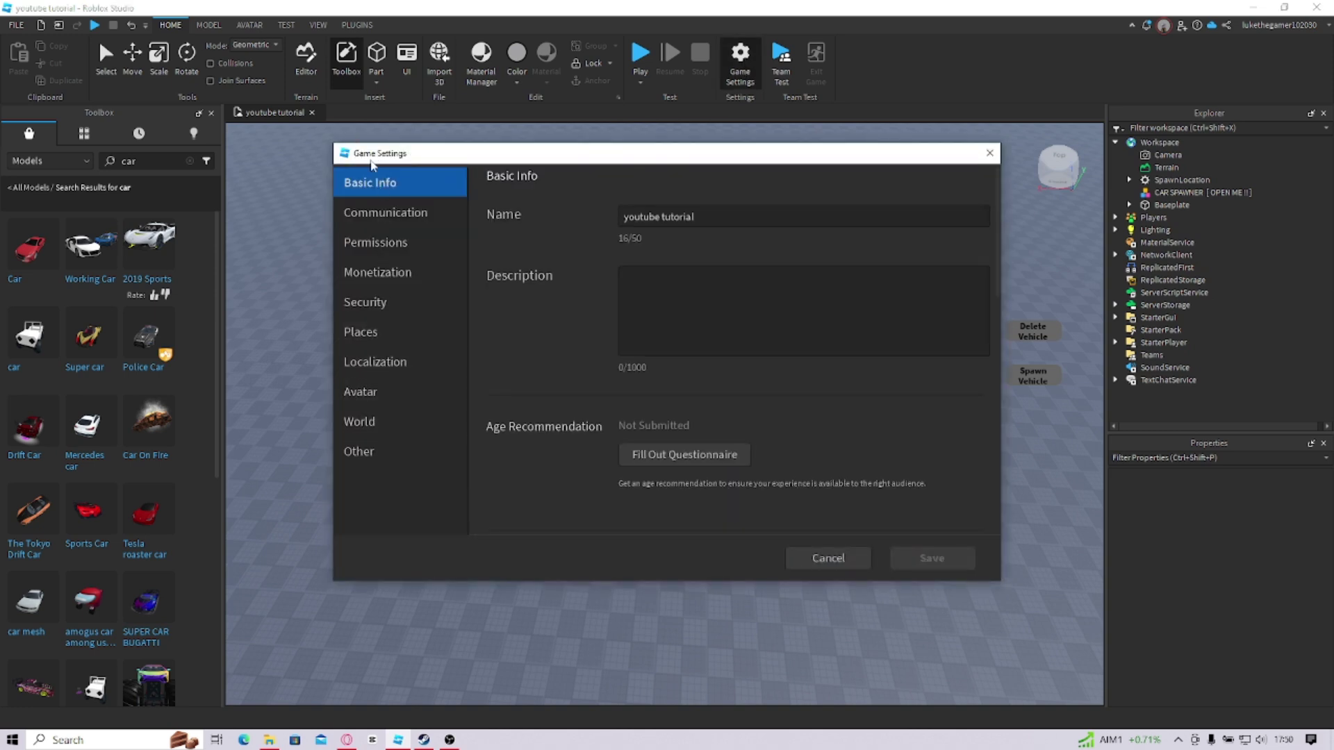
{"action": "left_click_drag", "start_coordinate": [376, 158], "coordinate": [410, 149]}
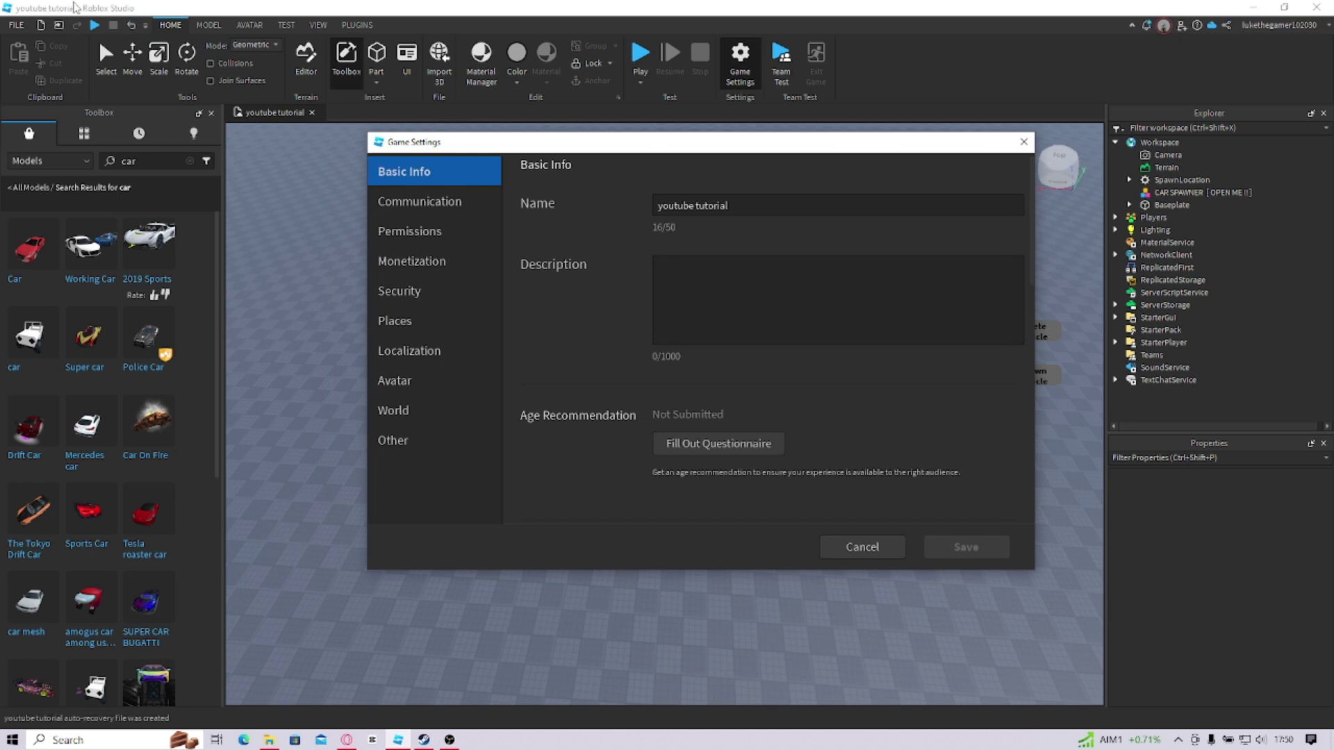
{"action": "left_click", "coordinate": [447, 389]}
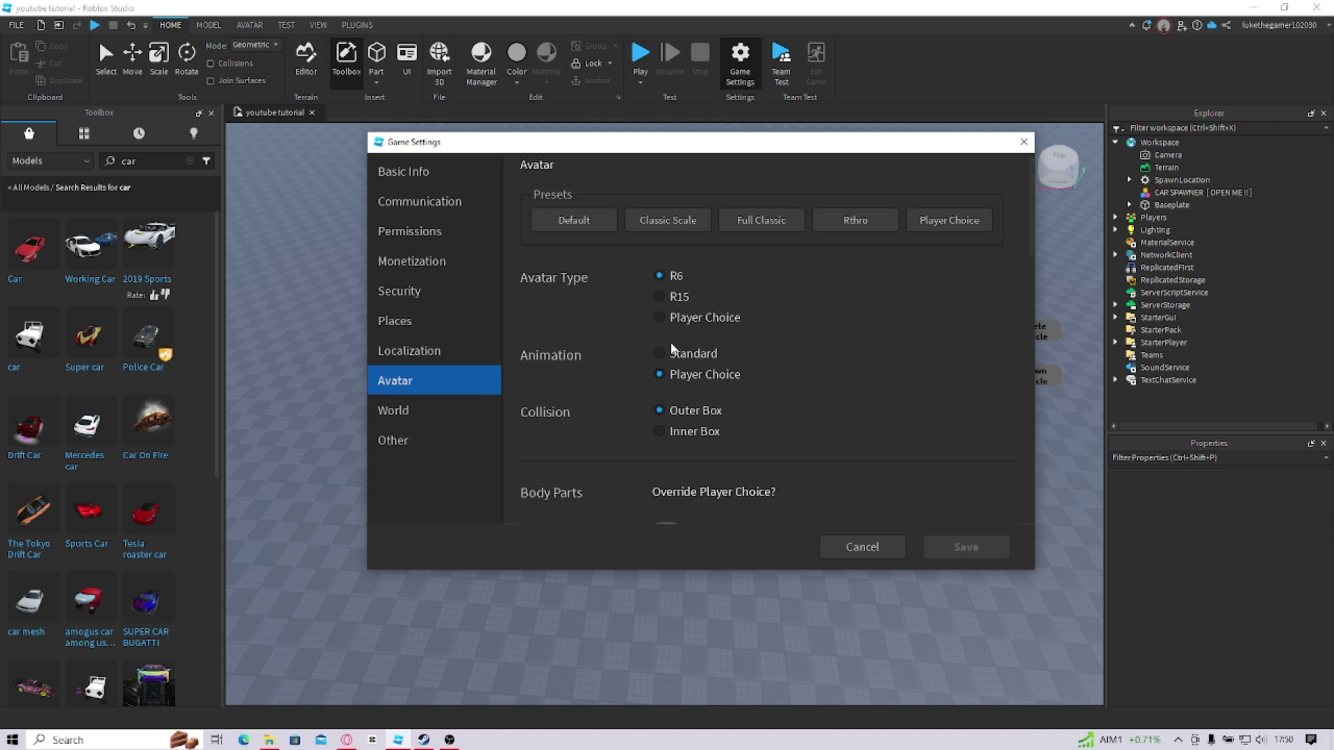
{"action": "left_click", "coordinate": [661, 296]}
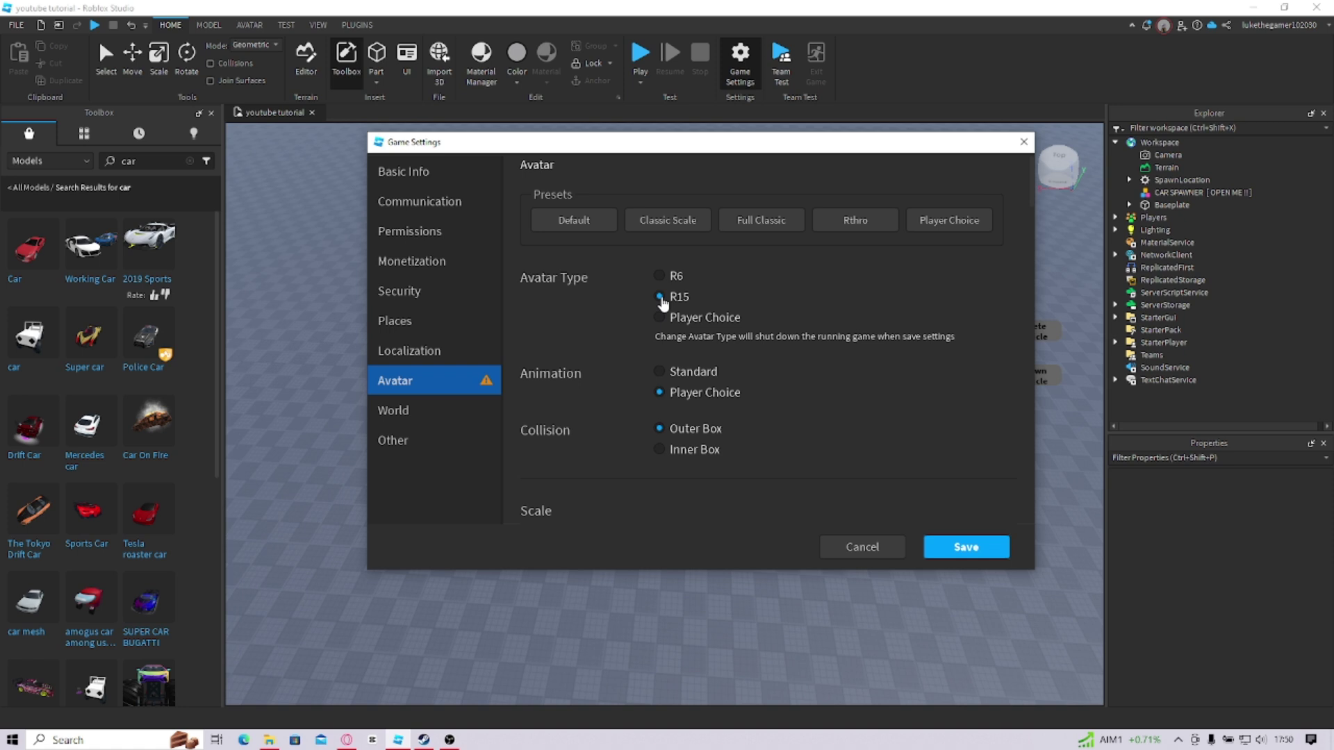
{"action": "left_click", "coordinate": [657, 287]}
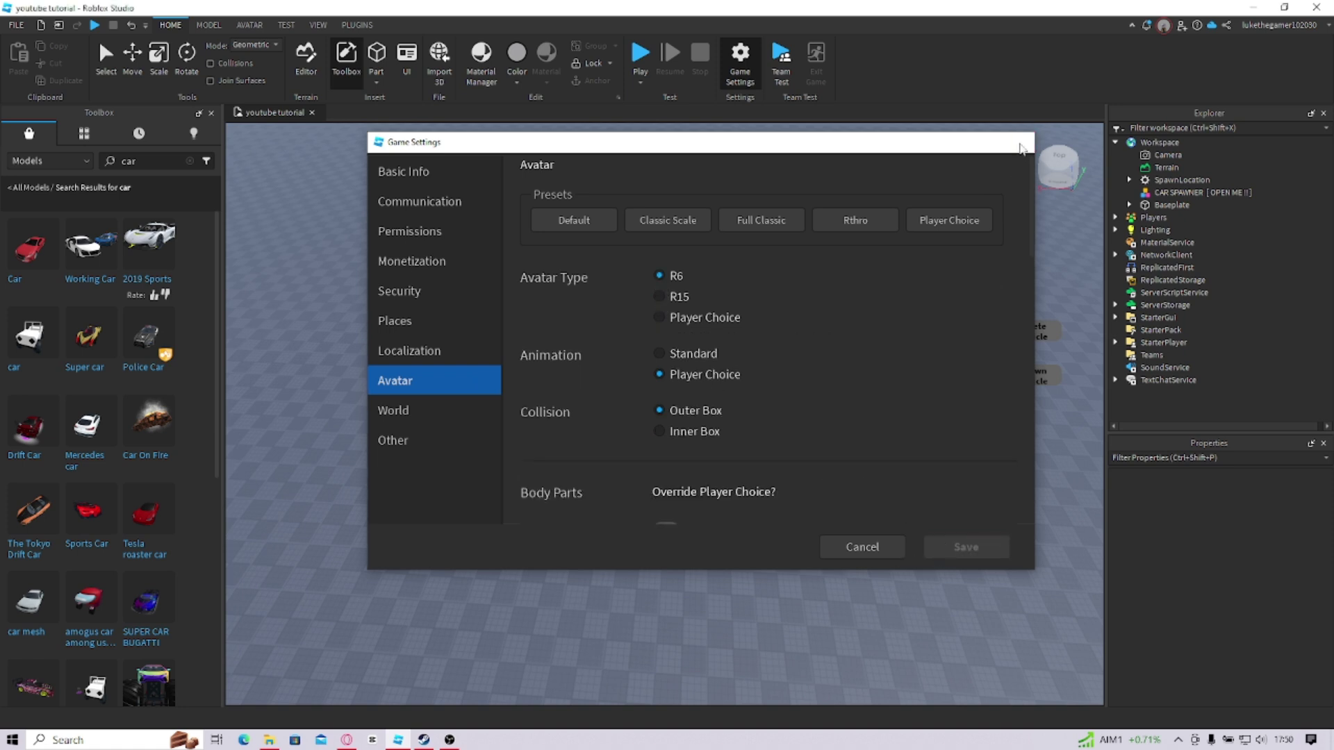
{"action": "left_click", "coordinate": [1023, 143]}
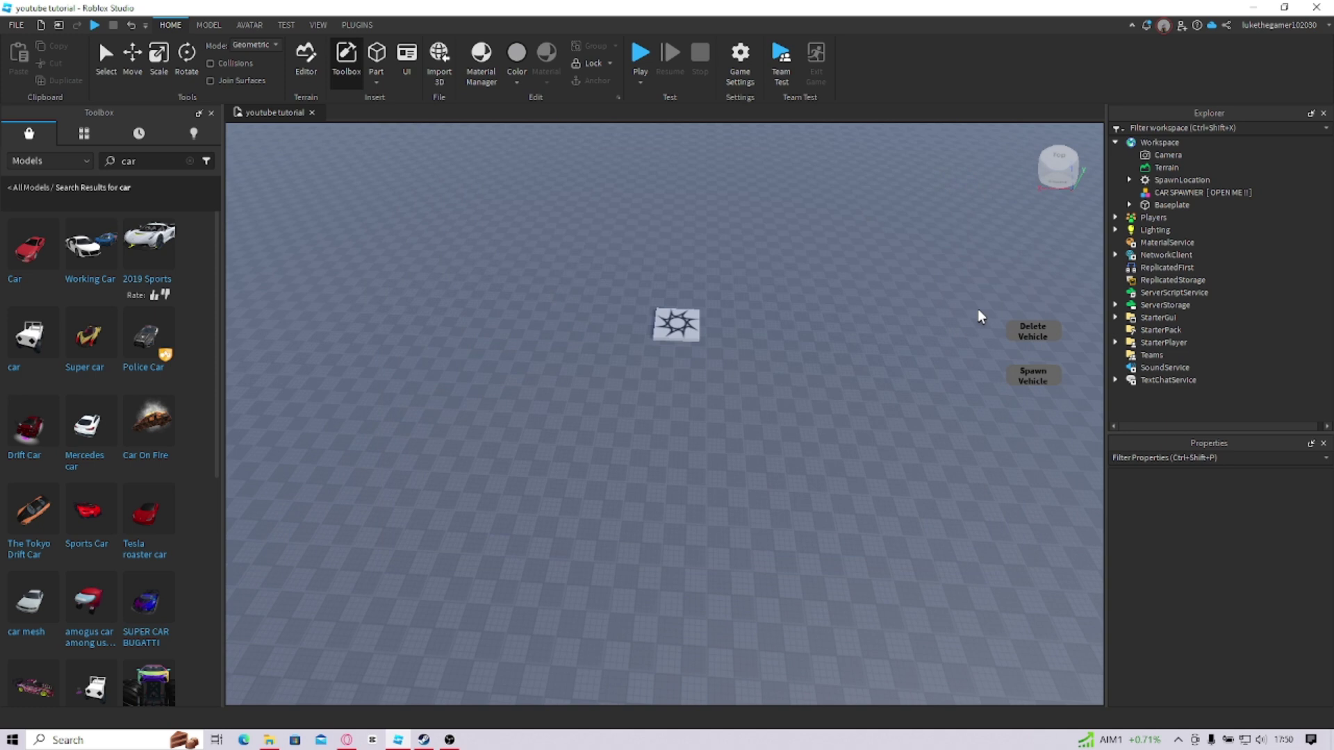
Start a play test, walk off the spawn pad, and spawn the SuperDUDE car through the Spawn Vehicle menu
{"action": "left_click", "coordinate": [640, 52]}
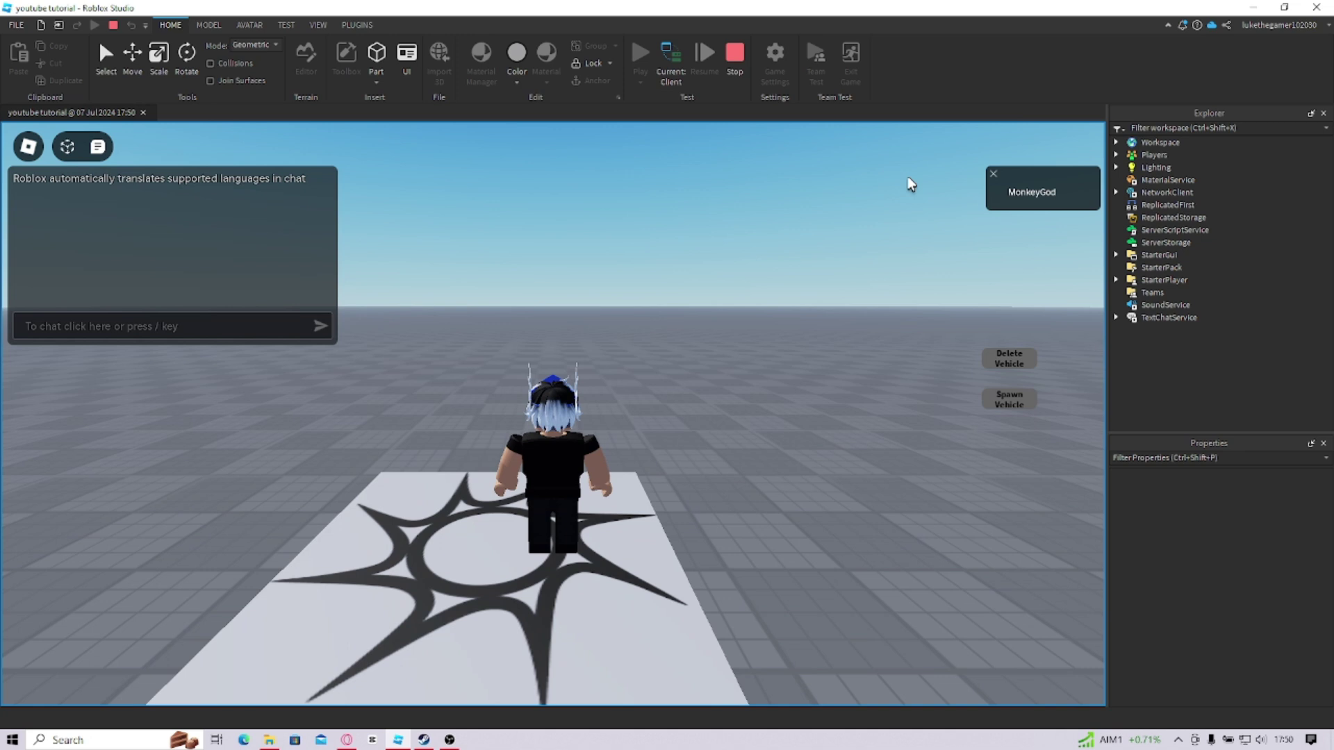
{"action": "key", "text": "a"}
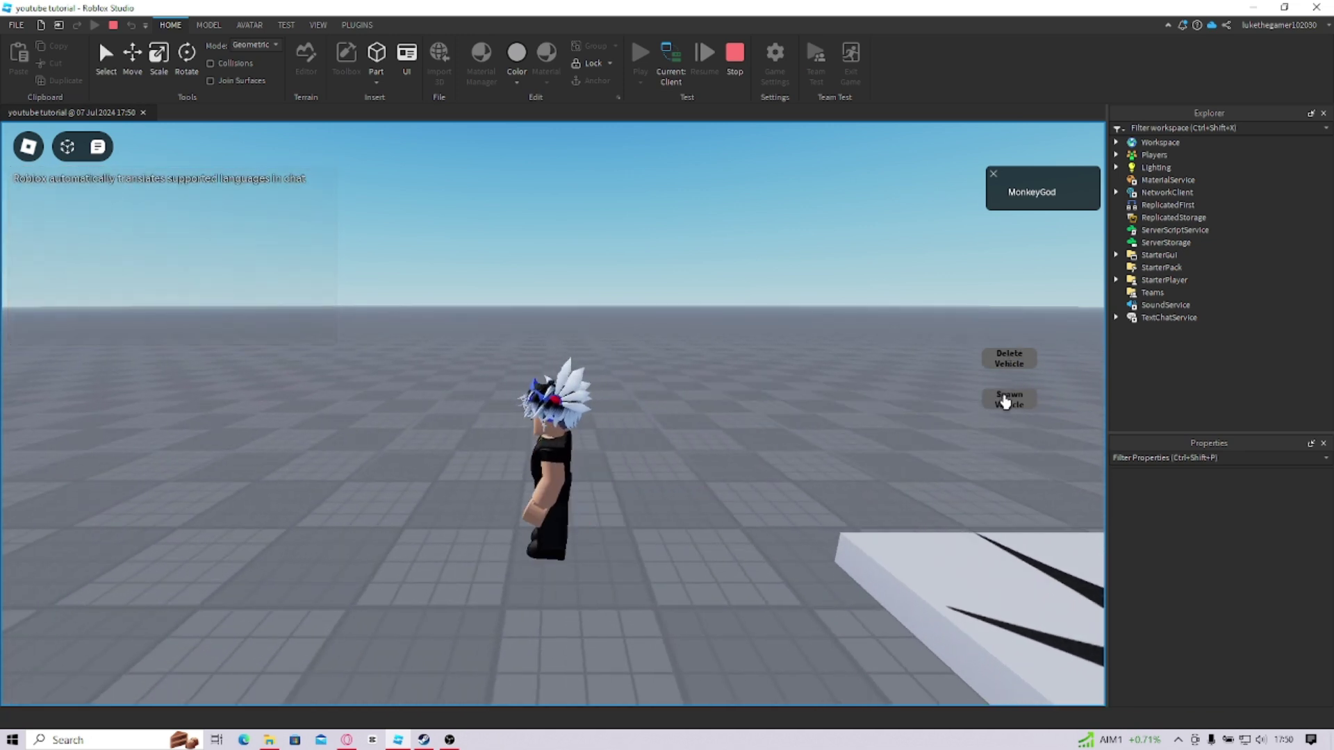
{"action": "left_click", "coordinate": [1003, 401]}
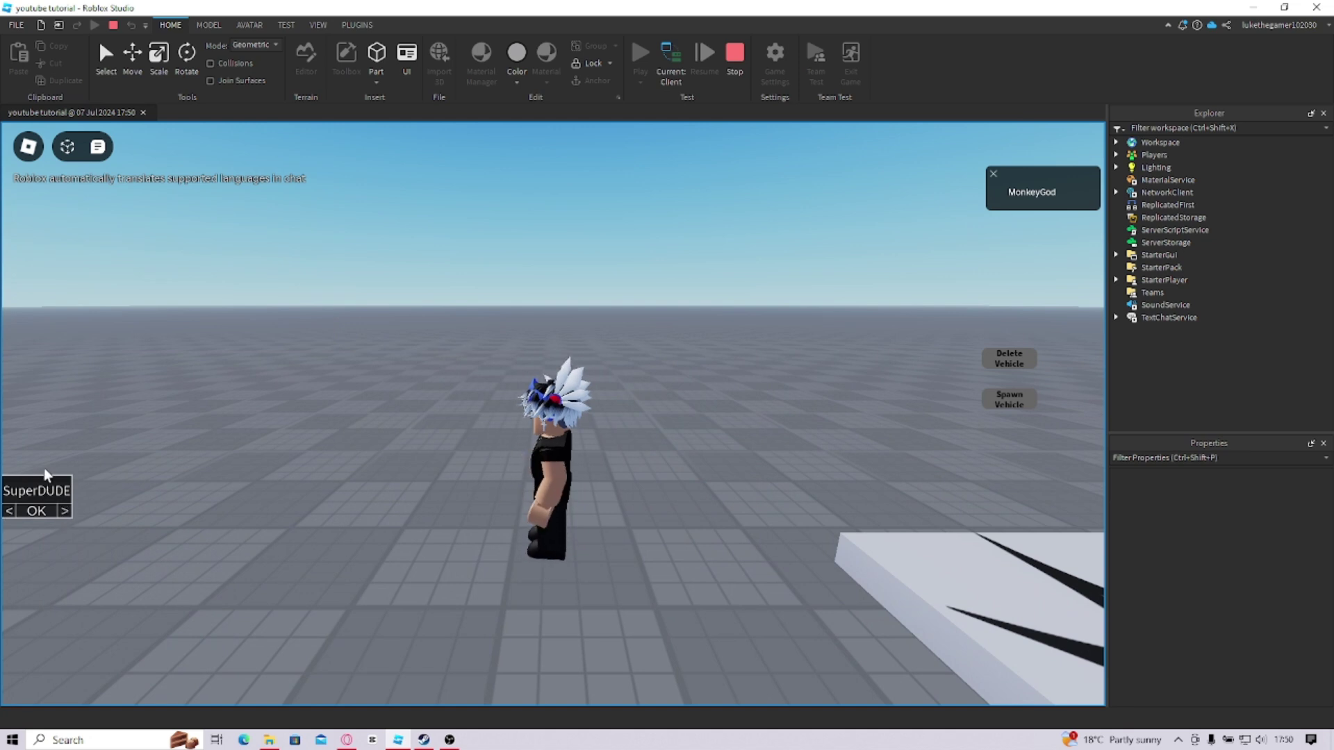
{"action": "key", "text": "a"}
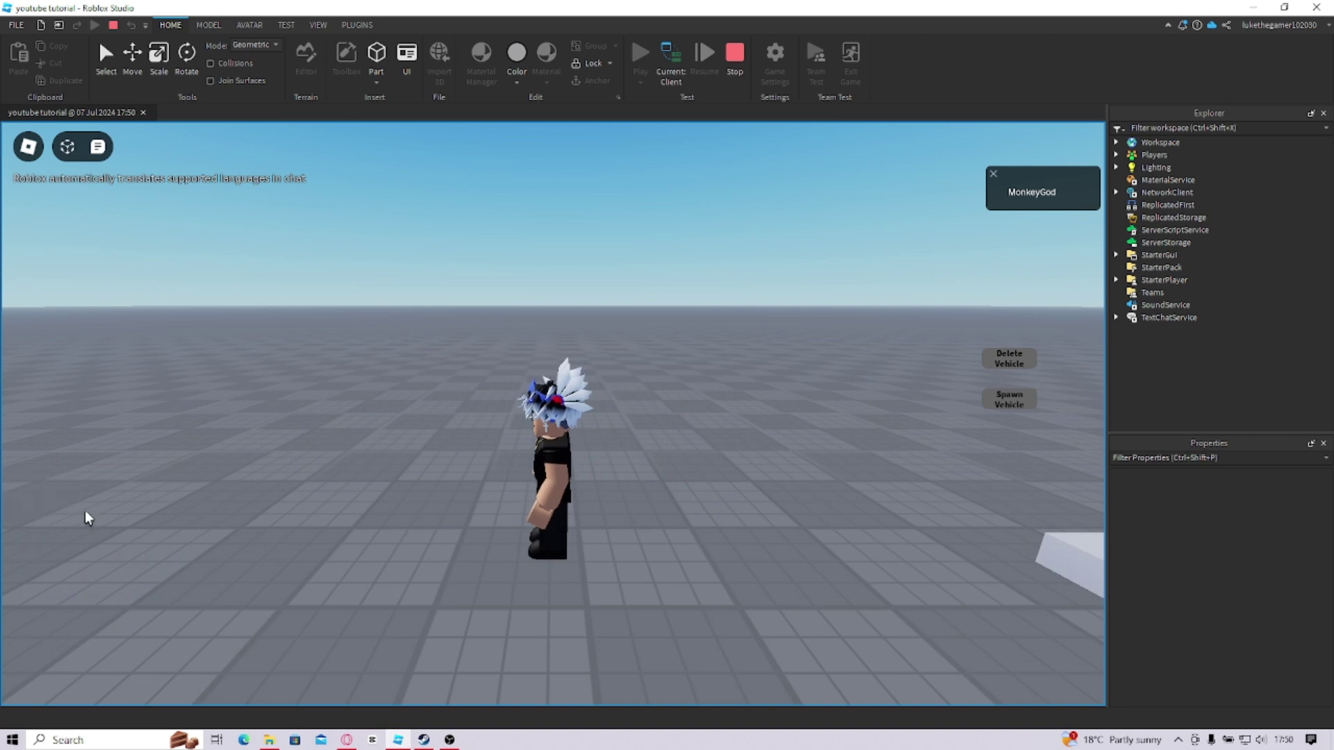
Get into the spawned car, drive it forward, and expand Workspace to check for the player's car model
{"action": "right_click_drag", "start_coordinate": [480, 421], "coordinate": [491, 450]}
{"action": "key", "text": "e"}
{"action": "key", "text": "w"}
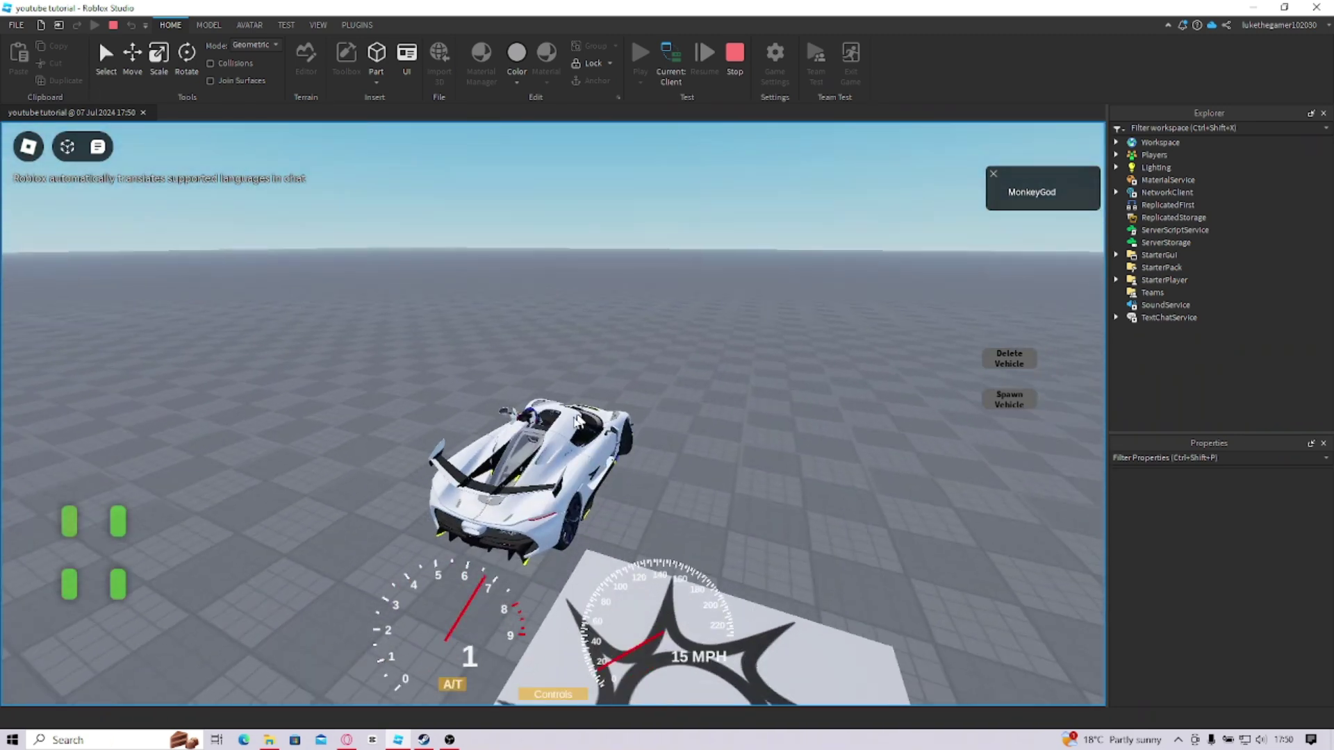
{"action": "left_click", "coordinate": [1116, 142]}
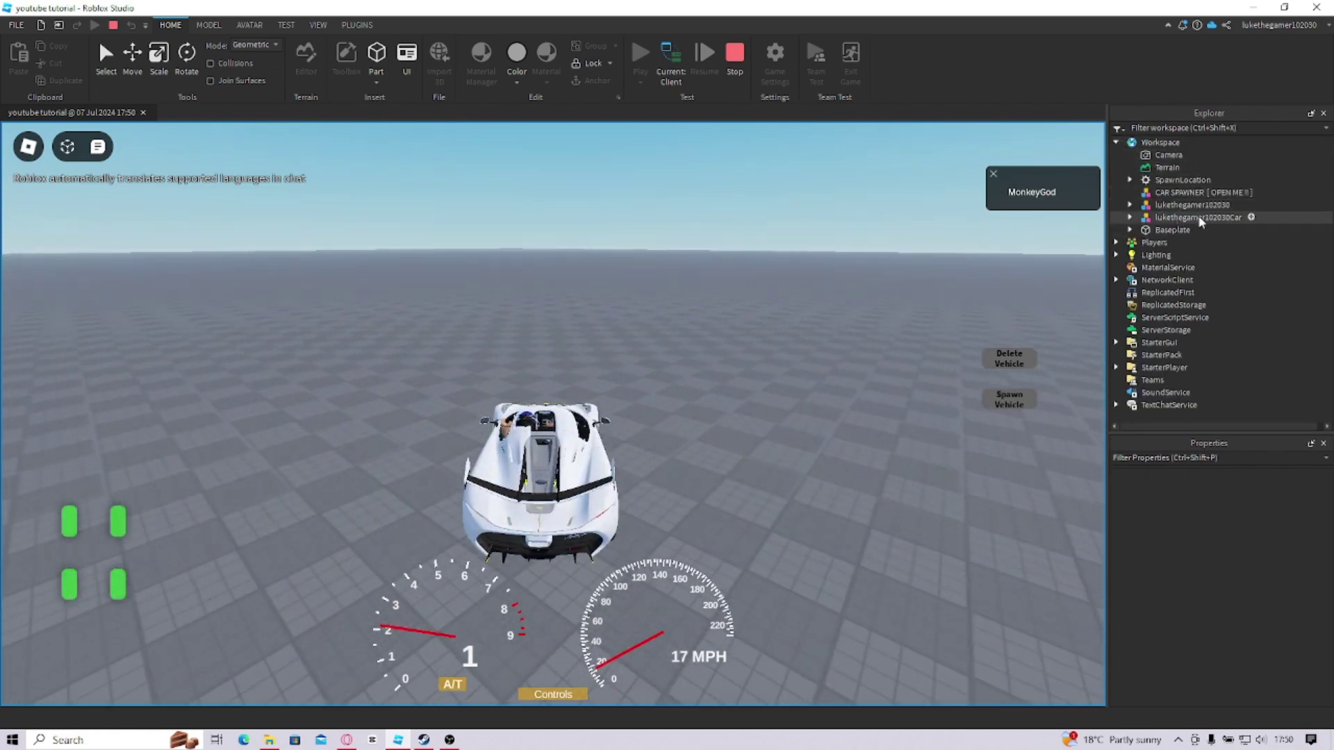
Test-drive the spawned sports car around the baseplate, accelerating, turning and braking
{"action": "key", "text": "w"}
{"action": "key", "text": "d"}
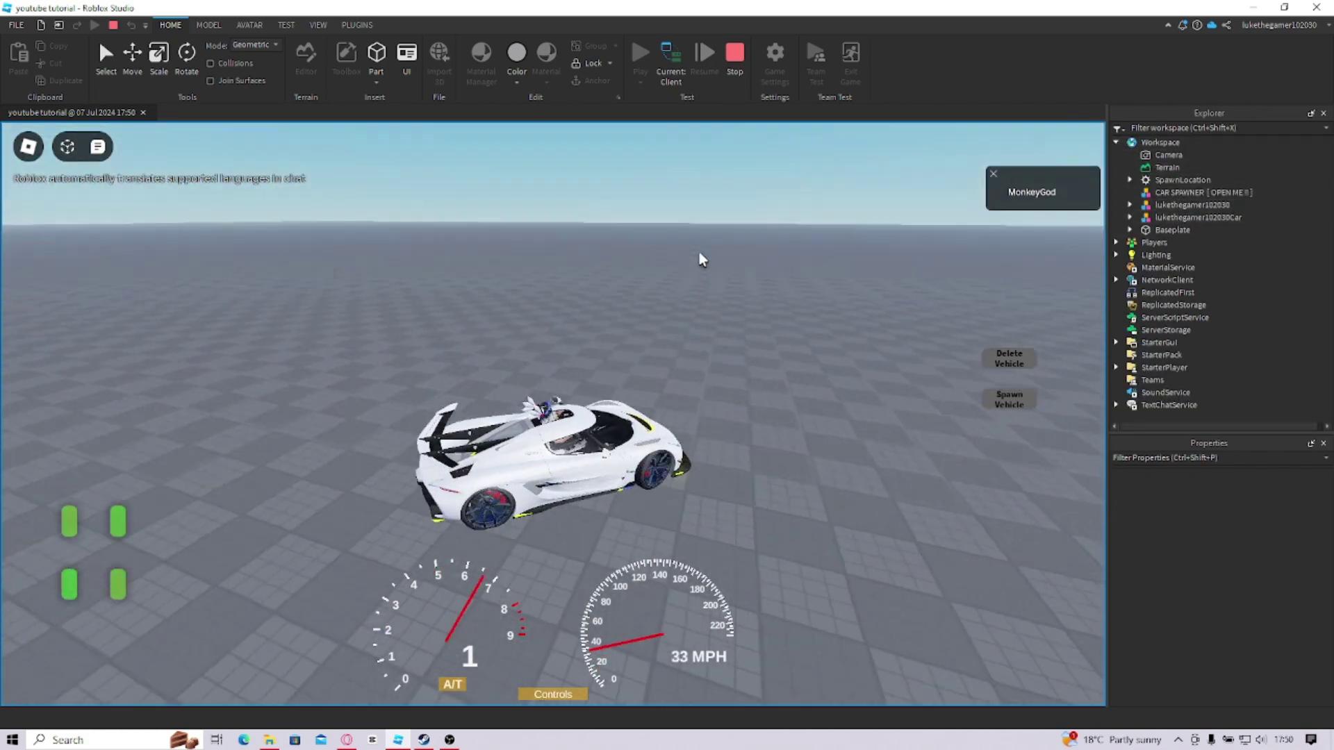
{"action": "key", "text": "s"}
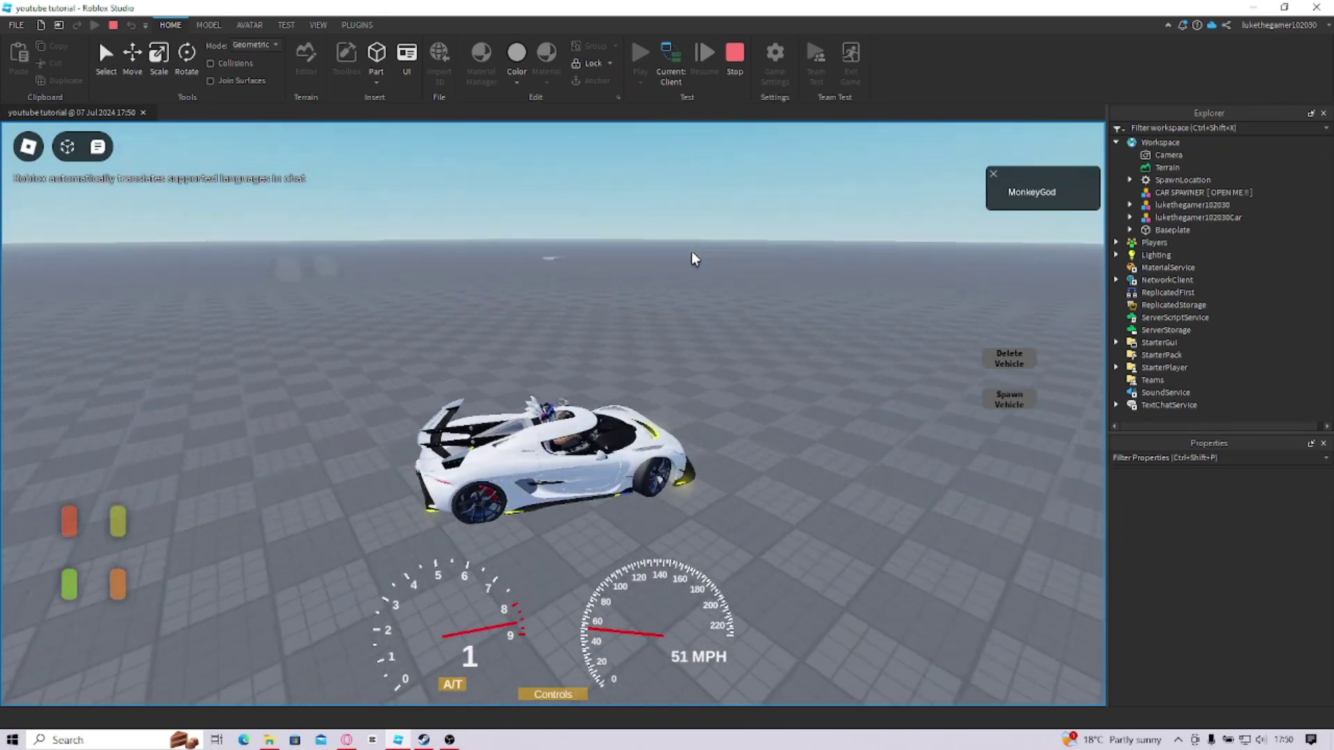
{"action": "key", "text": "w"}
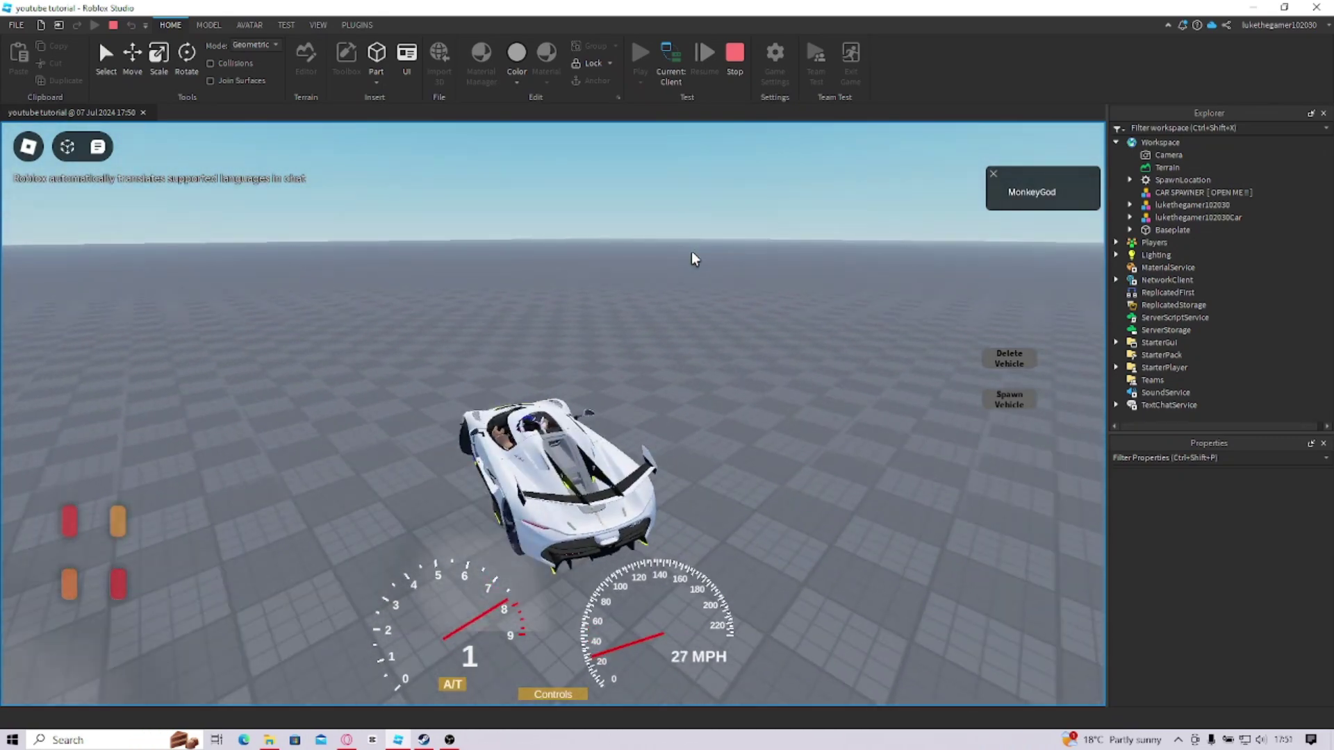
{"action": "key", "text": "d"}
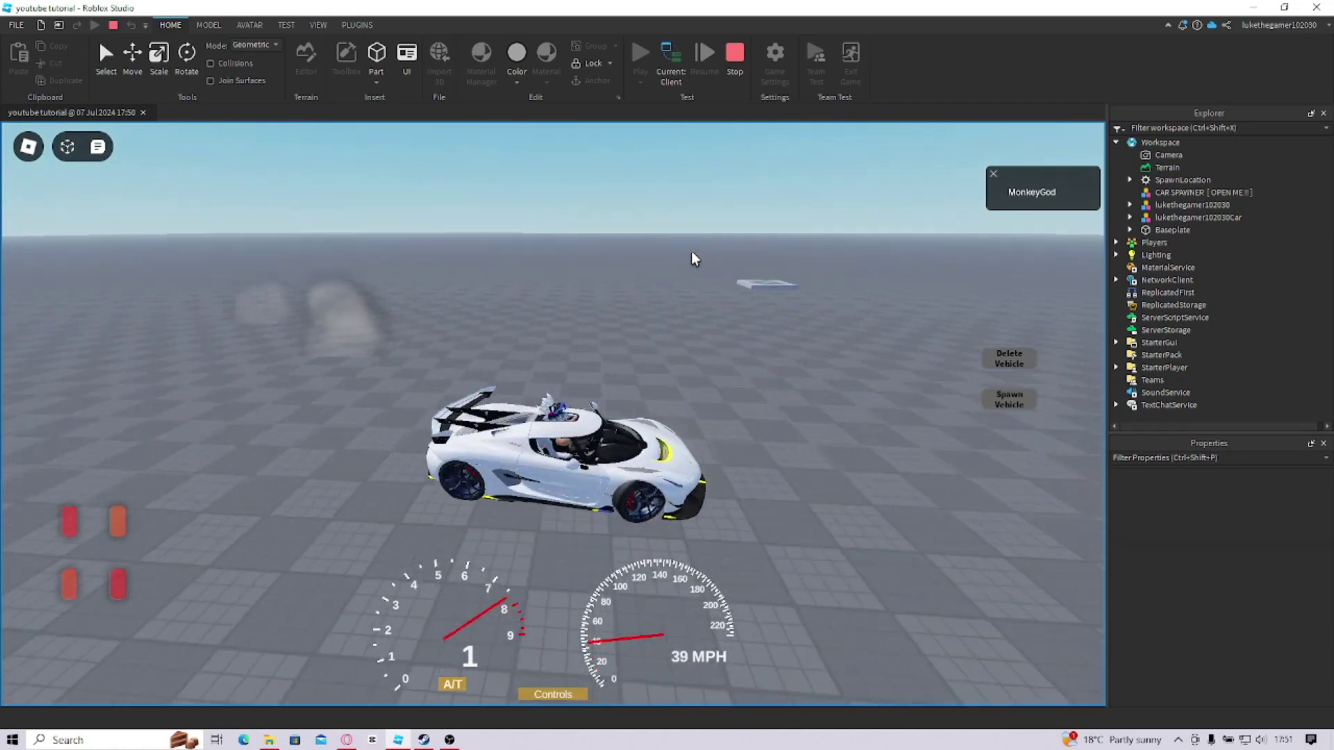
Stop and leave the car, walk away from it, and remove it with the Delete Vehicle function
{"action": "key", "text": "s"}
{"action": "key", "text": "space"}
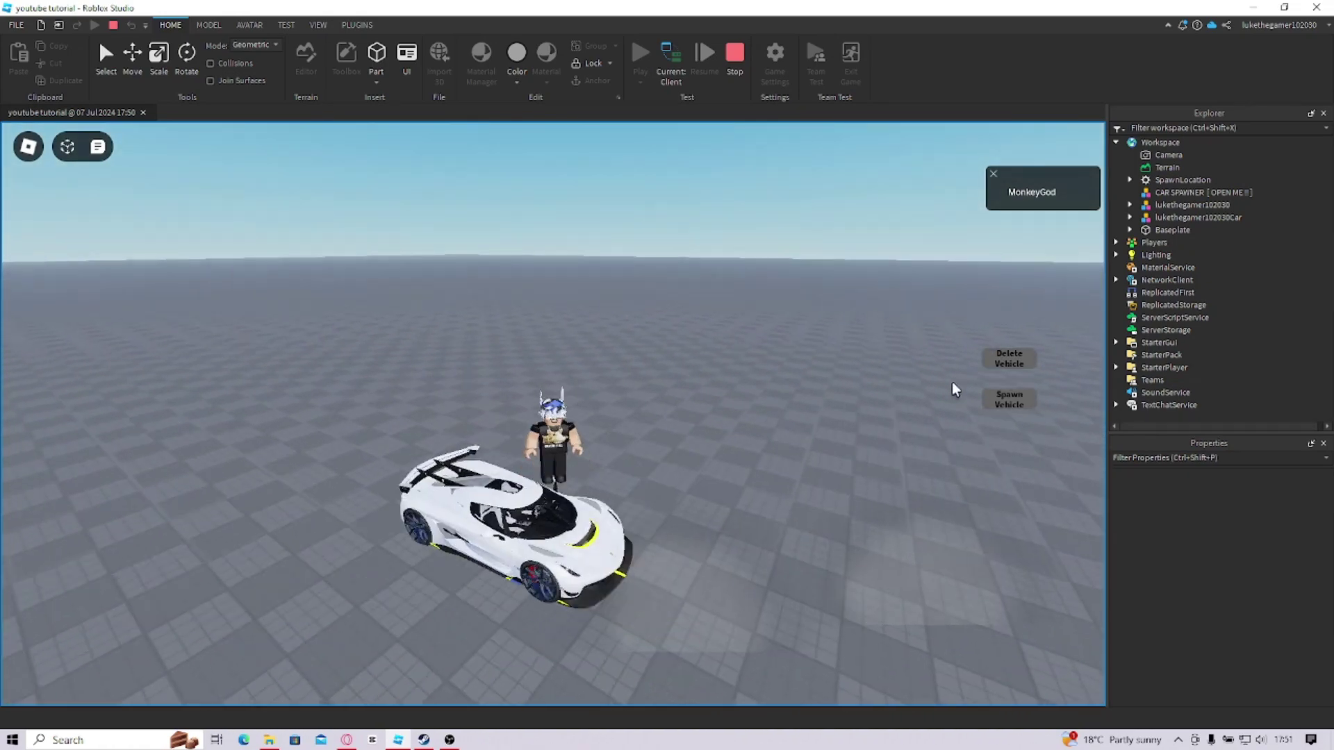
{"action": "key", "text": "s"}
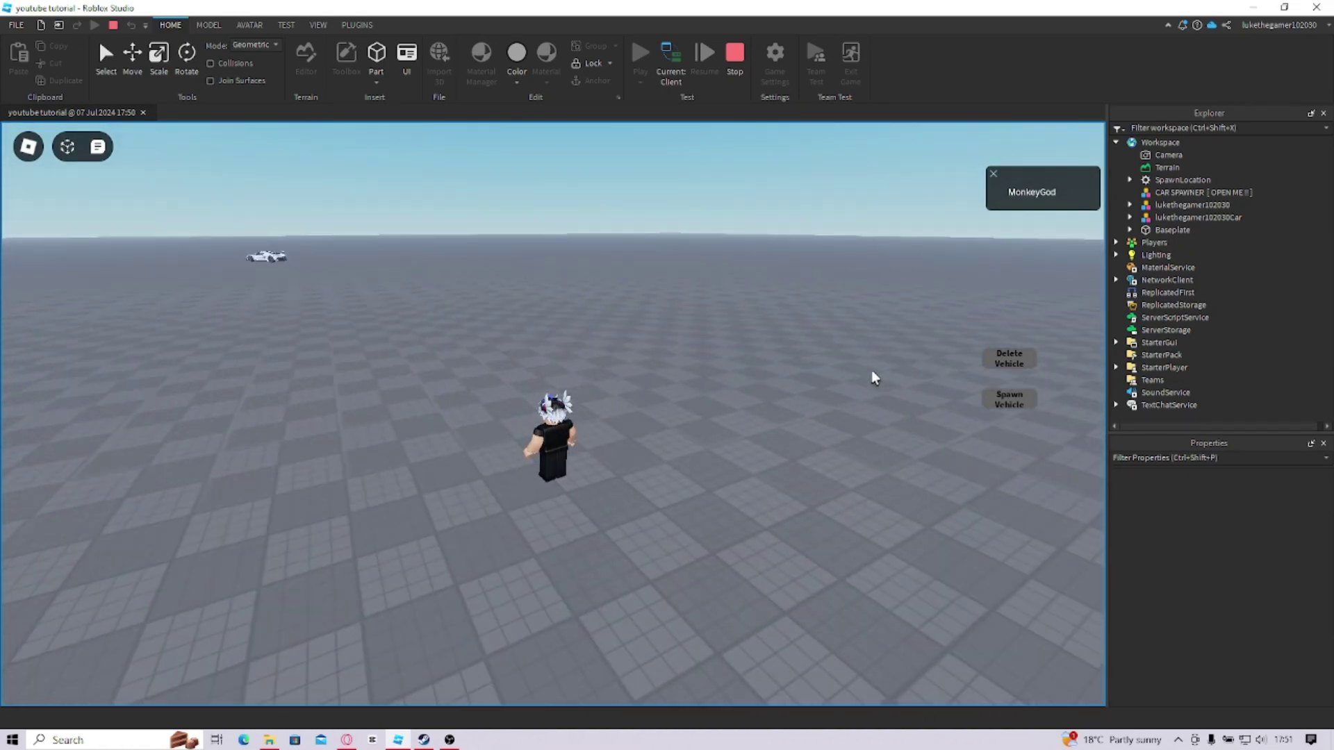
{"action": "key", "text": "s"}
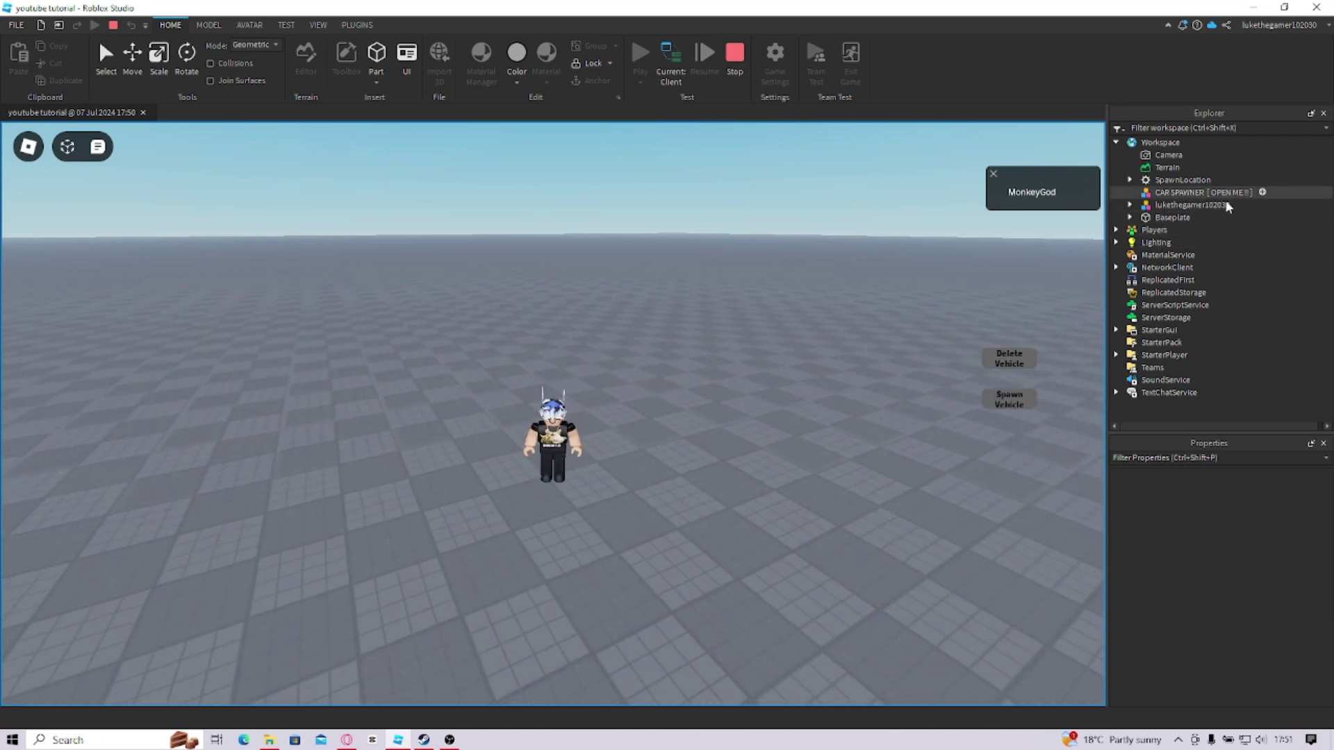
{"action": "key", "text": "w"}
{"action": "right_click_drag", "start_coordinate": [921, 236], "coordinate": [921, 236]}
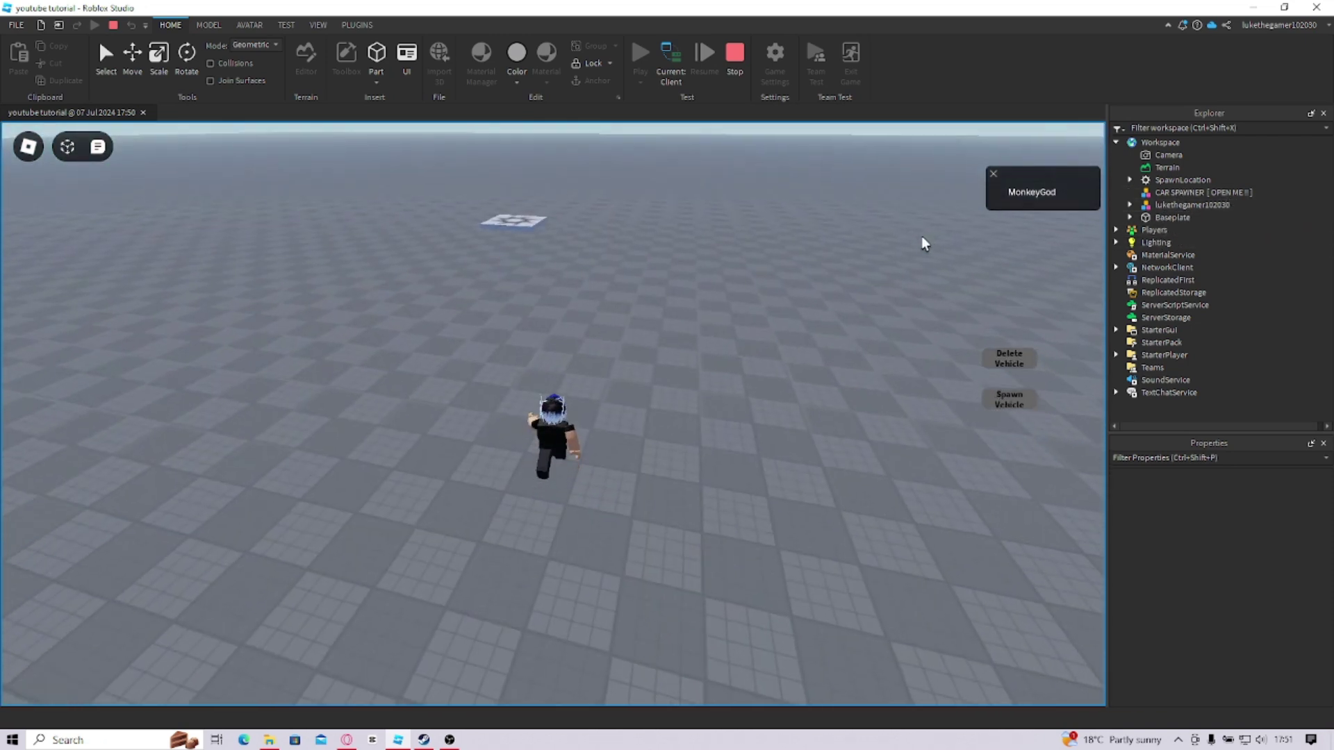
{"action": "key", "text": "s"}
{"action": "right_click_drag", "start_coordinate": [678, 397], "coordinate": [707, 367]}
{"action": "scroll", "coordinate": [707, 365], "scroll_direction": "up", "scroll_amount": 3}
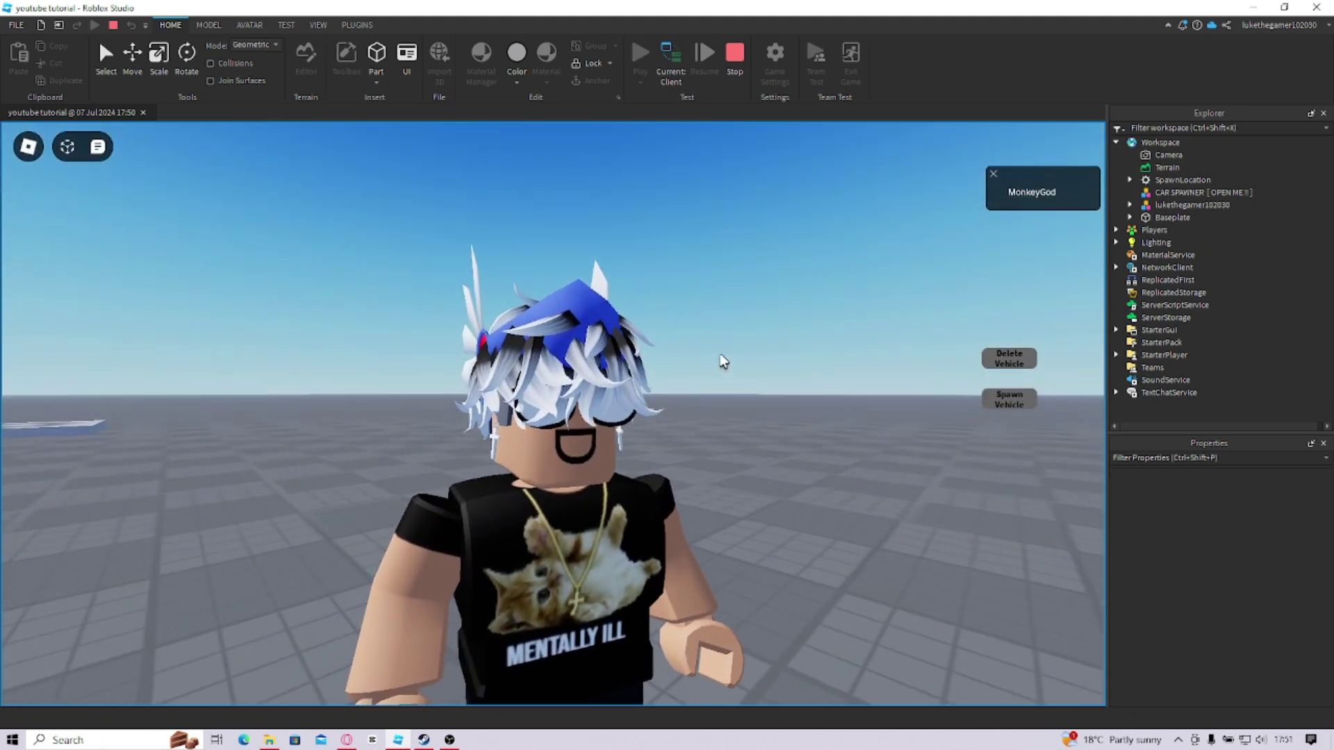